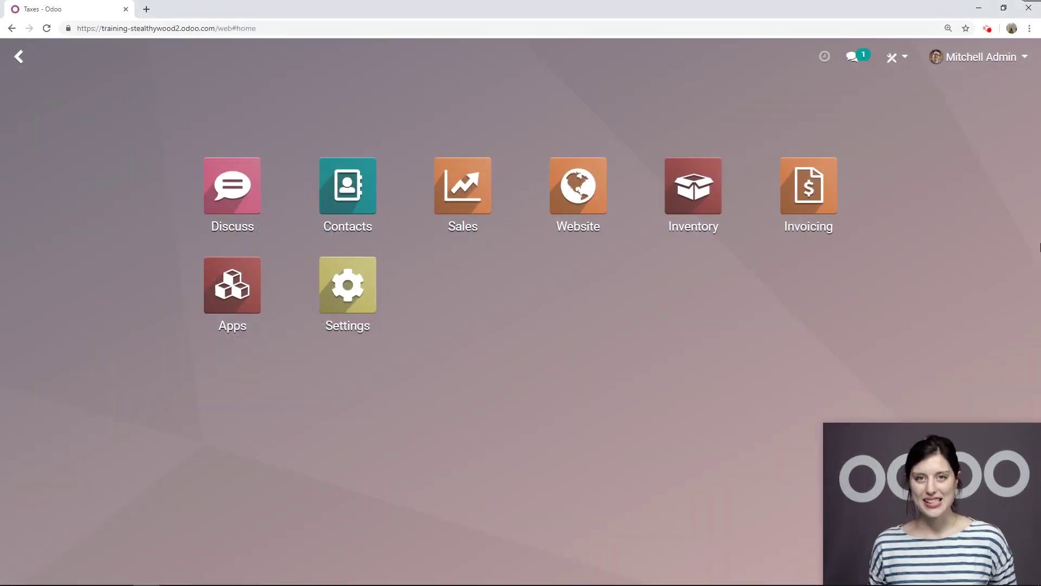
Step: Open the Invoicing Settings page and review the default taxes: 21% sales, 21% S. TTC purchase
click(789, 214)
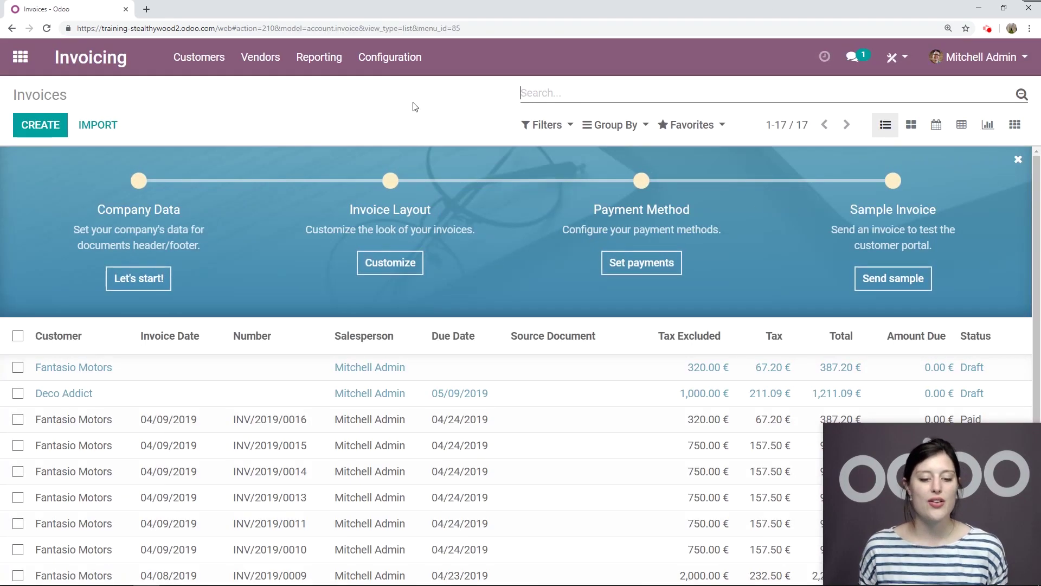
click(397, 70)
click(372, 94)
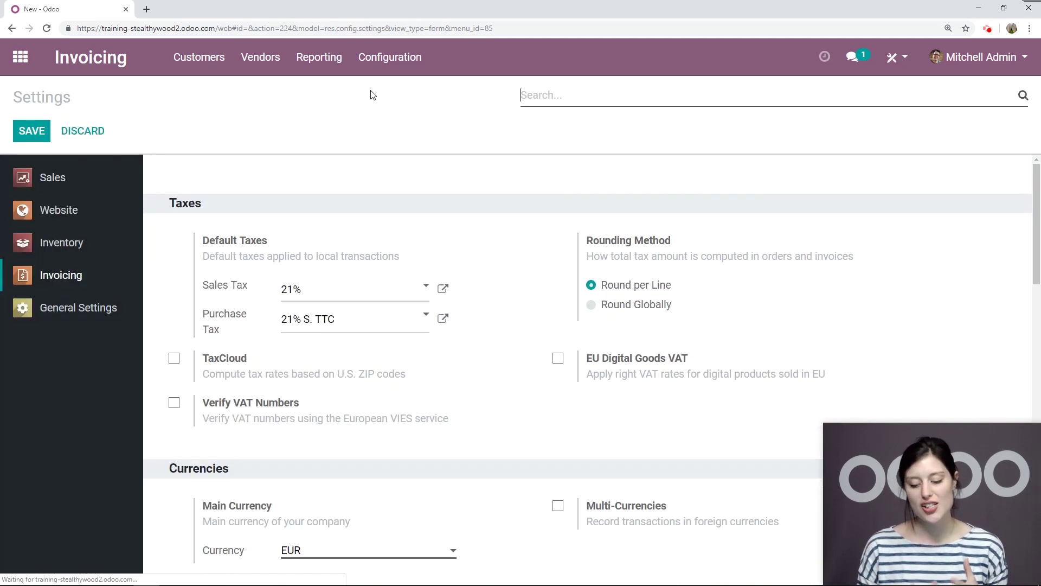
drag(202, 203, 163, 200)
drag(275, 242, 195, 240)
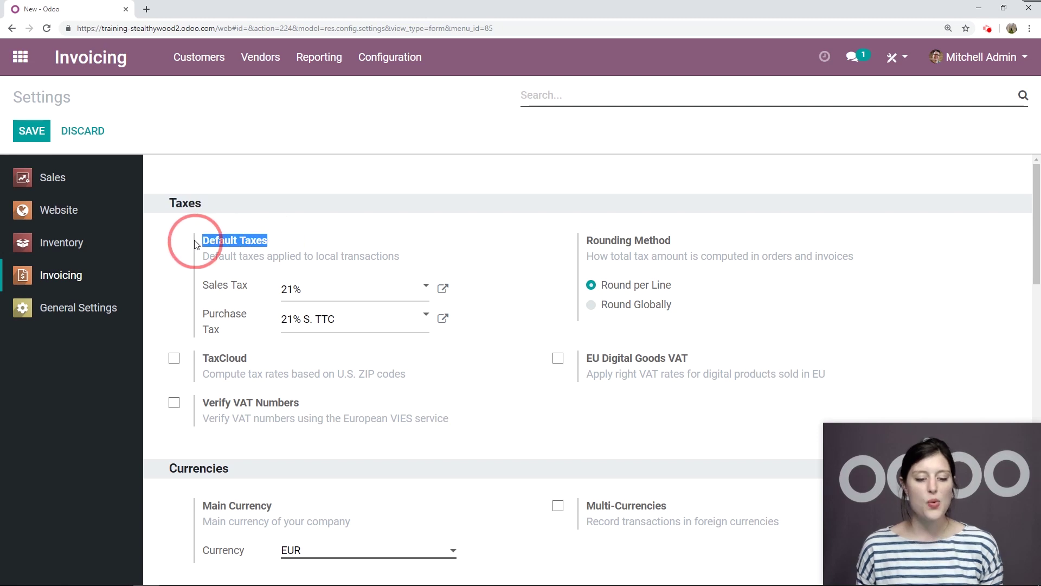
click(340, 237)
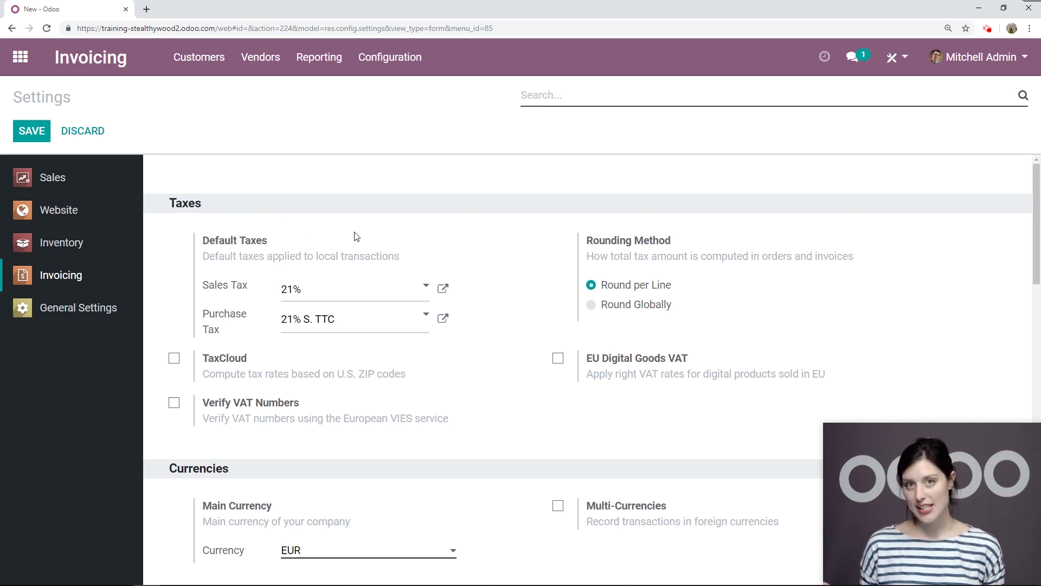
mouse_move(200, 280)
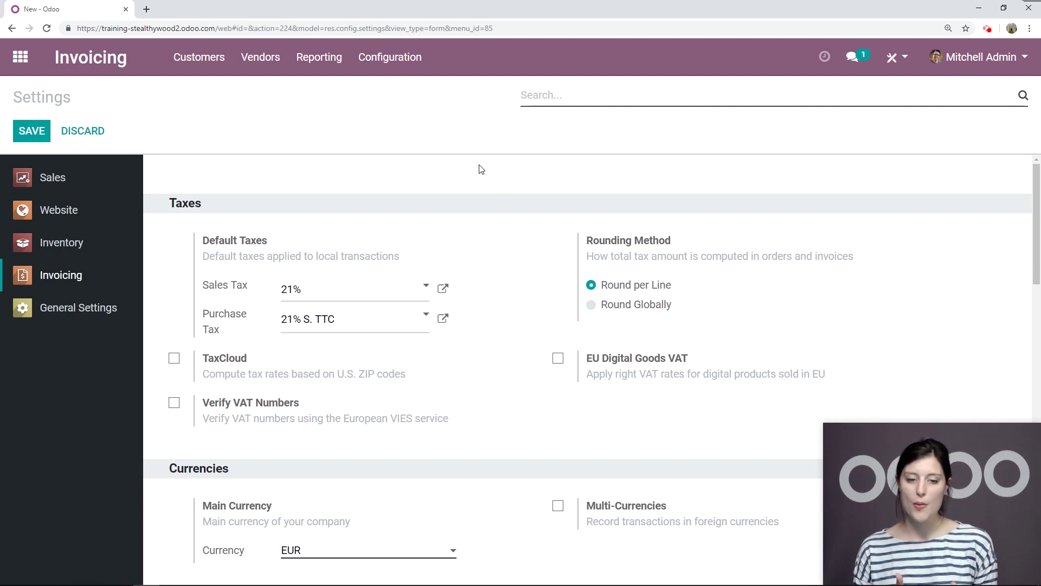
Step: Open the Taxes list from the Invoicing Configuration menu
click(398, 69)
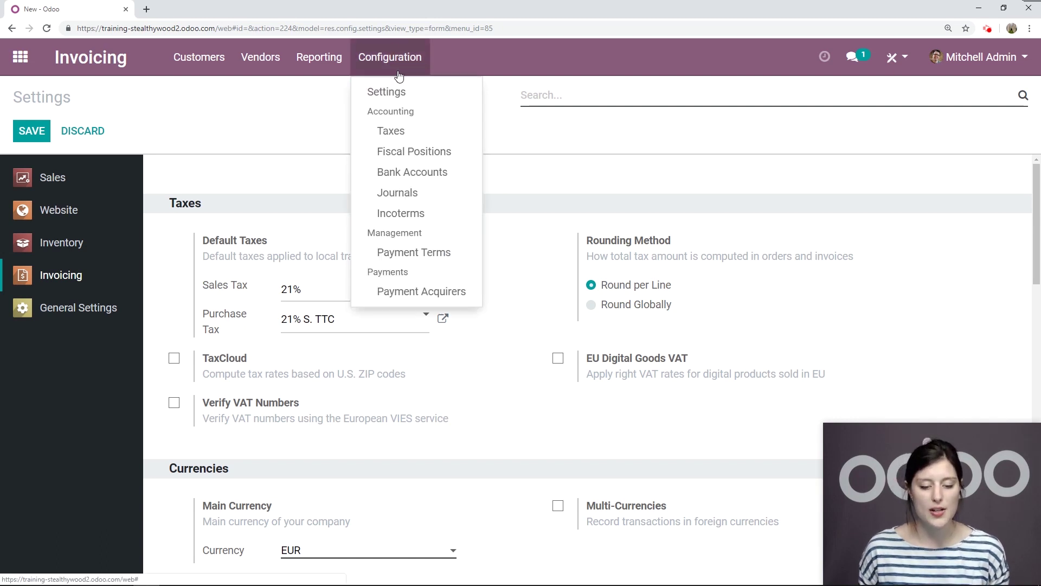
click(388, 132)
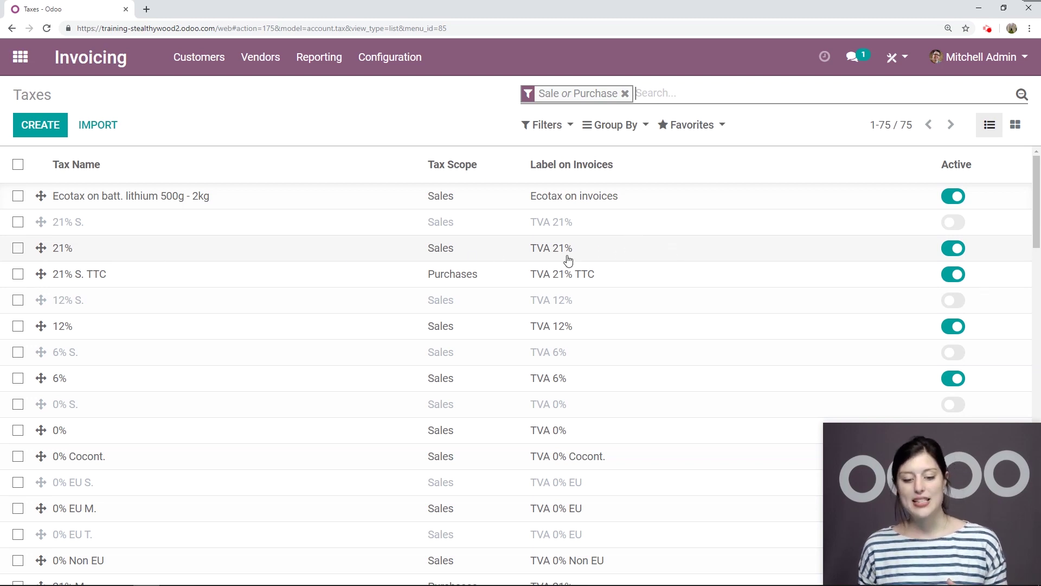
Step: Edit the 21% sales tax, checking scope and computation choices while keeping Sales and Percentage of Price
click(170, 253)
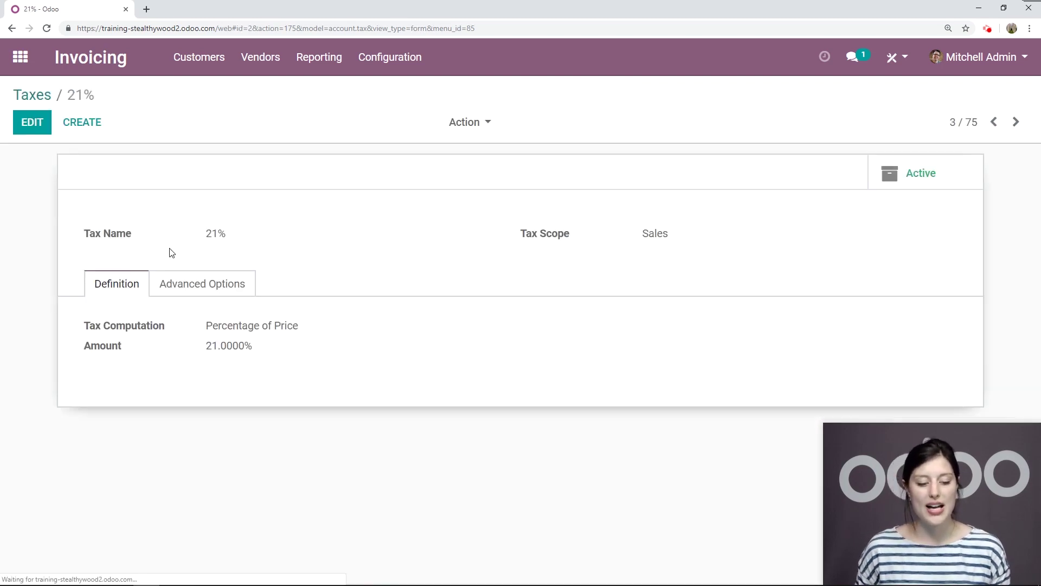
click(31, 126)
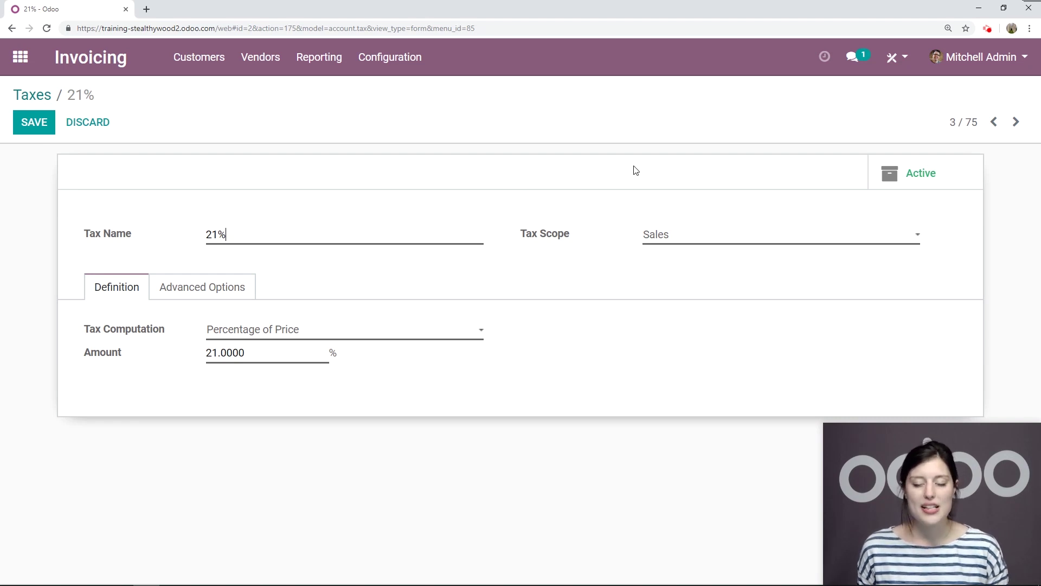
click(716, 244)
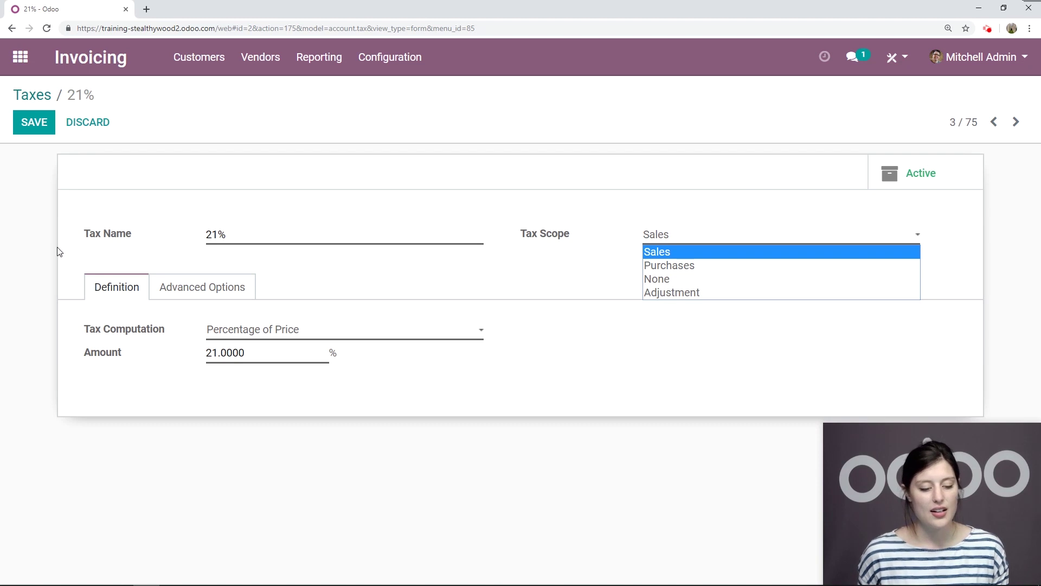
click(68, 266)
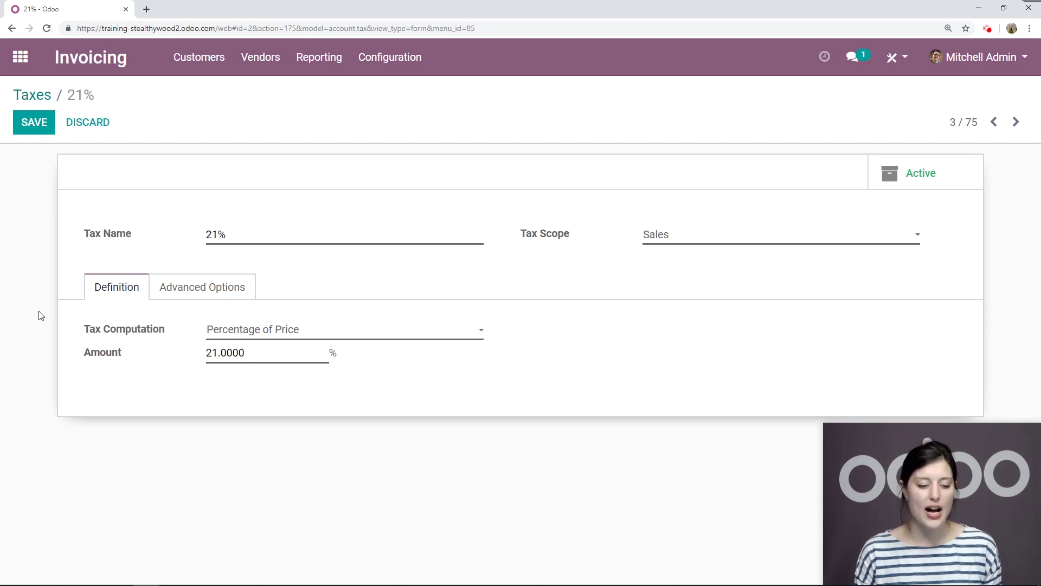
click(361, 334)
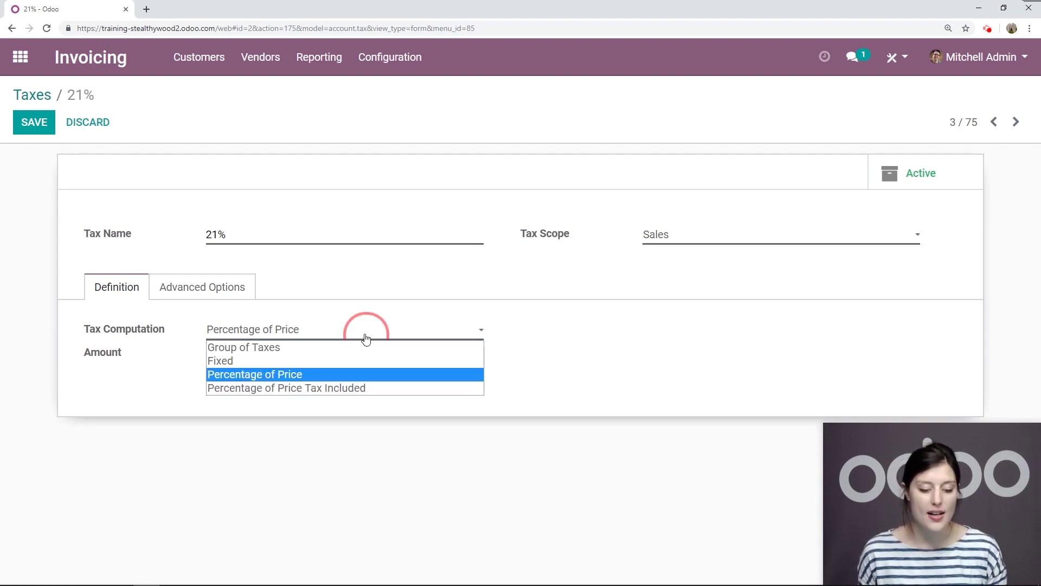
click(427, 279)
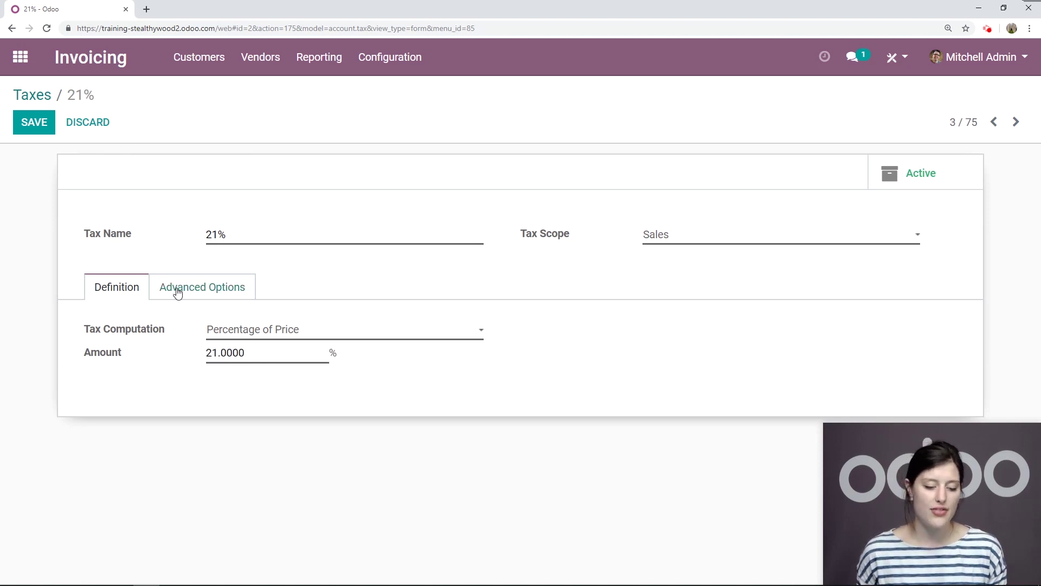
Step: Review the 21% tax's advanced options, keeping group TVA 21% with Included in Price and Affect Base unticked
click(217, 295)
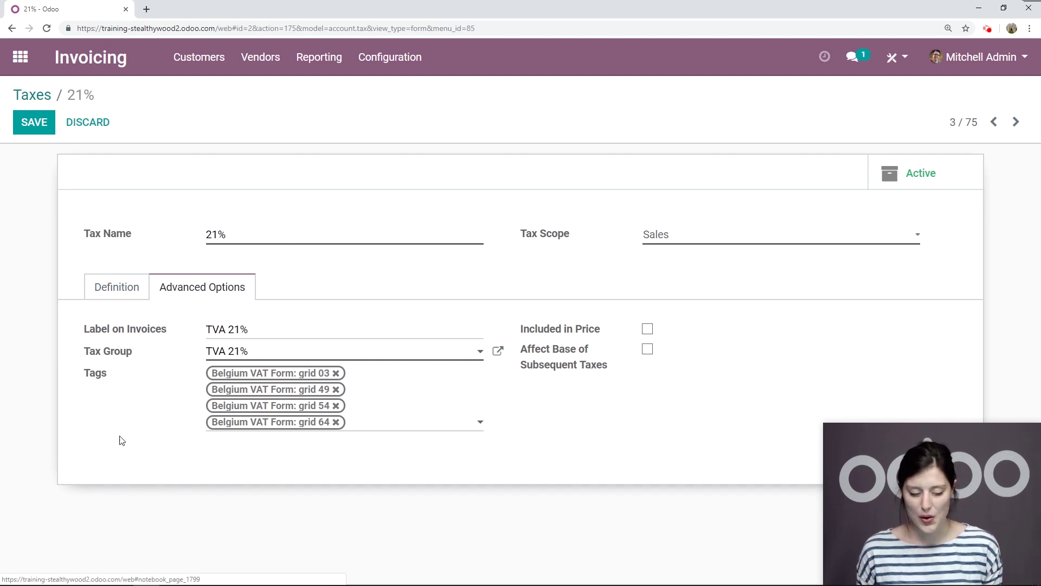
click(260, 356)
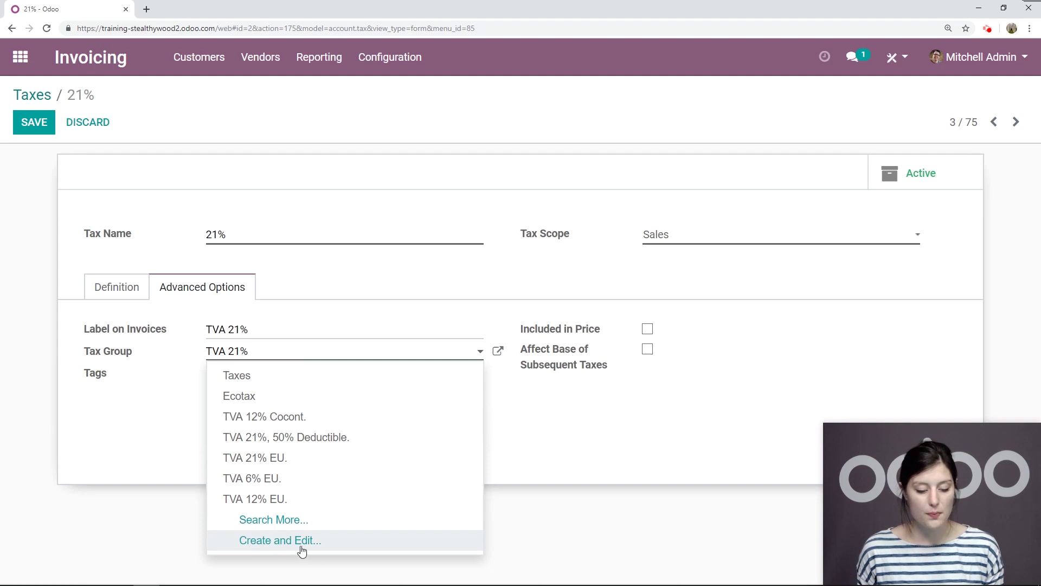
click(64, 412)
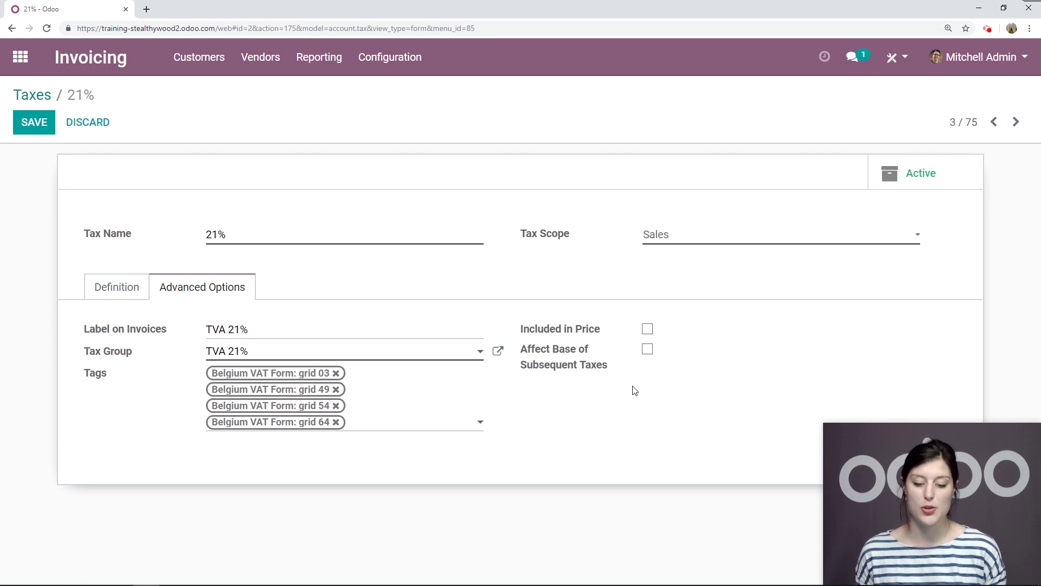
click(649, 330)
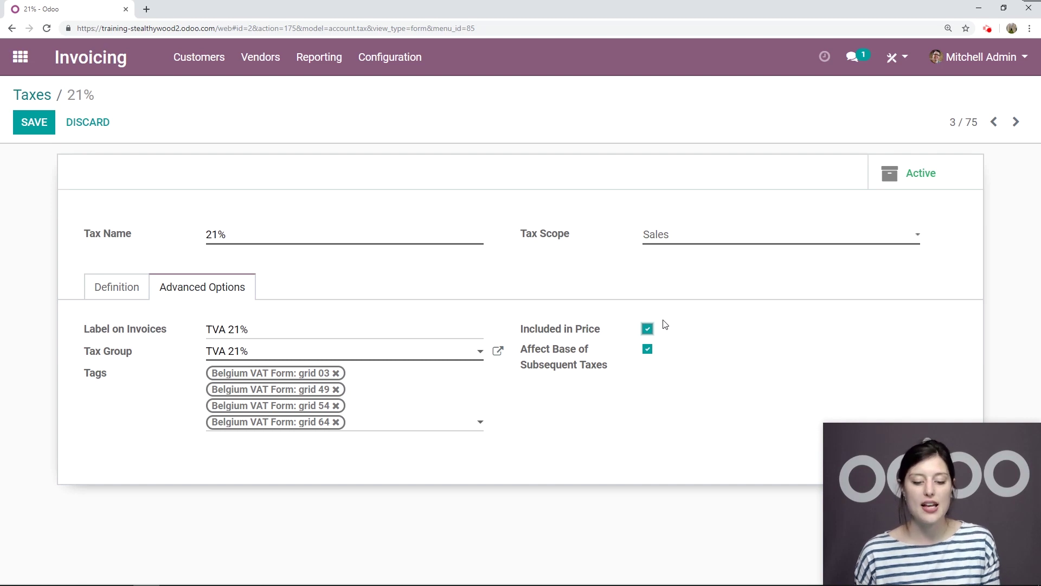
click(648, 329)
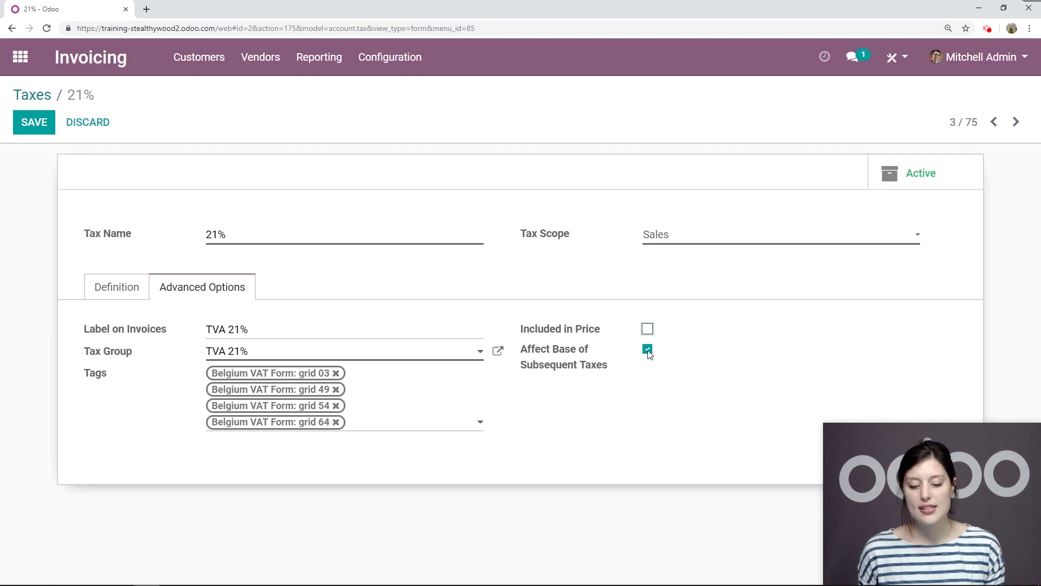
click(648, 350)
click(648, 351)
click(648, 351)
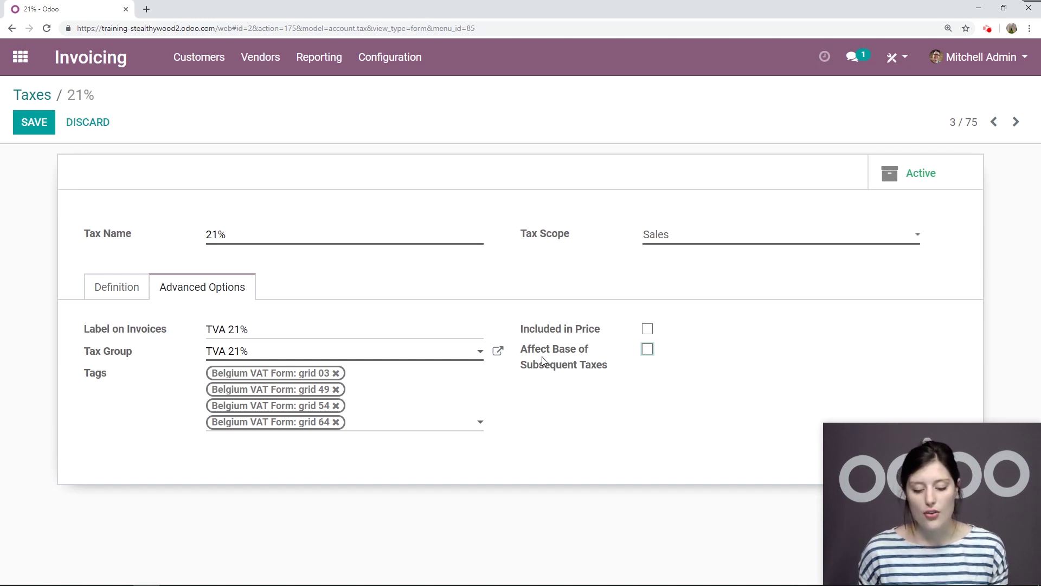
mouse_move(563, 365)
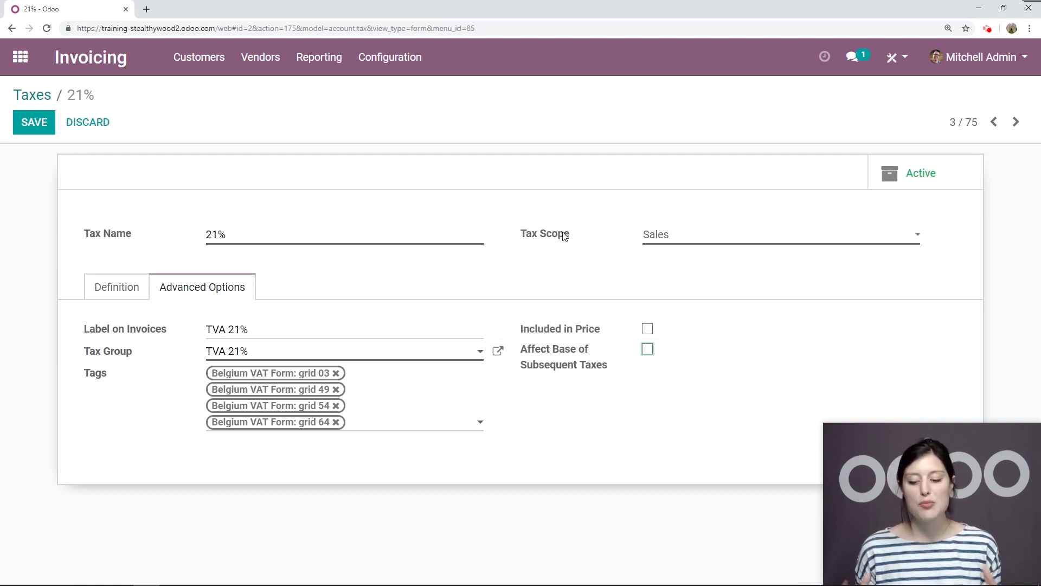
mouse_move(565, 235)
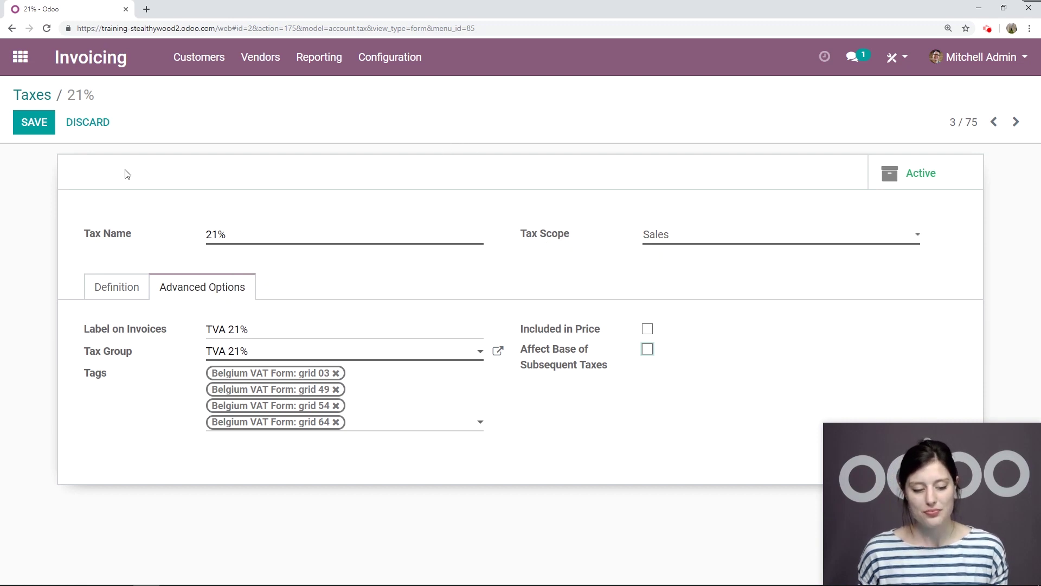
Step: Save the 21% tax and check its Delete and Duplicate actions without choosing either
click(34, 123)
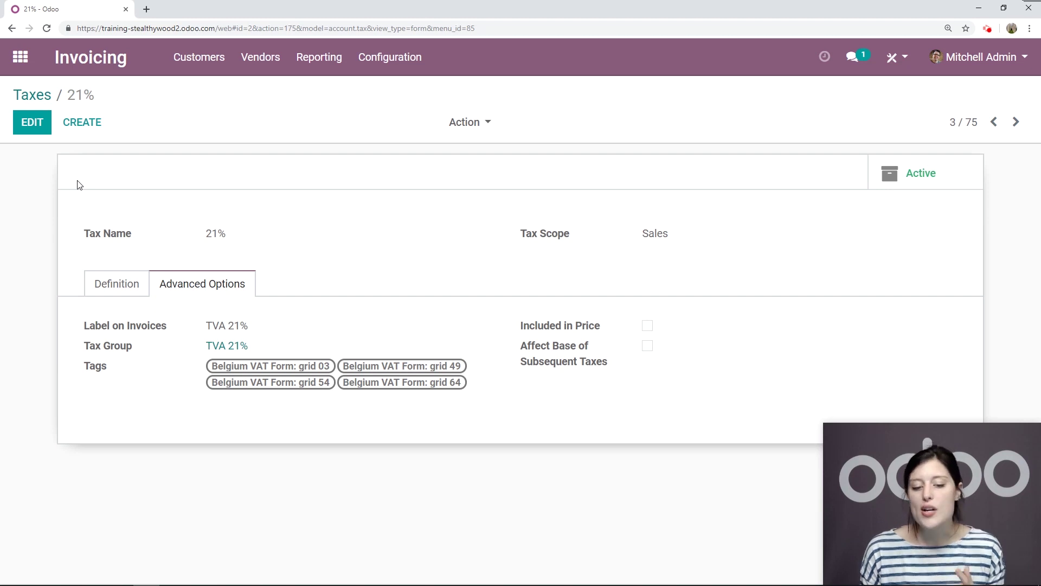
click(478, 120)
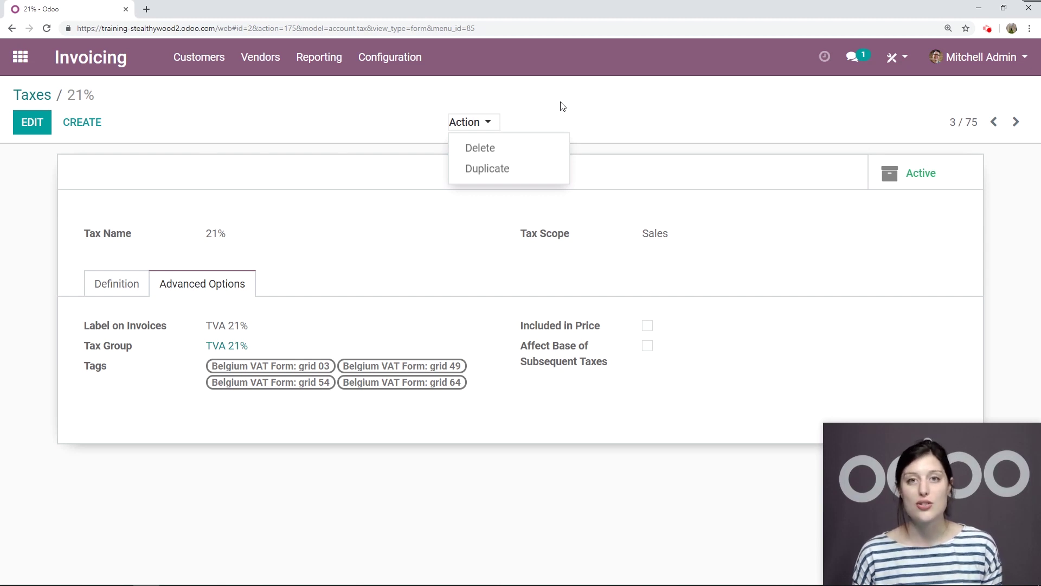
click(570, 116)
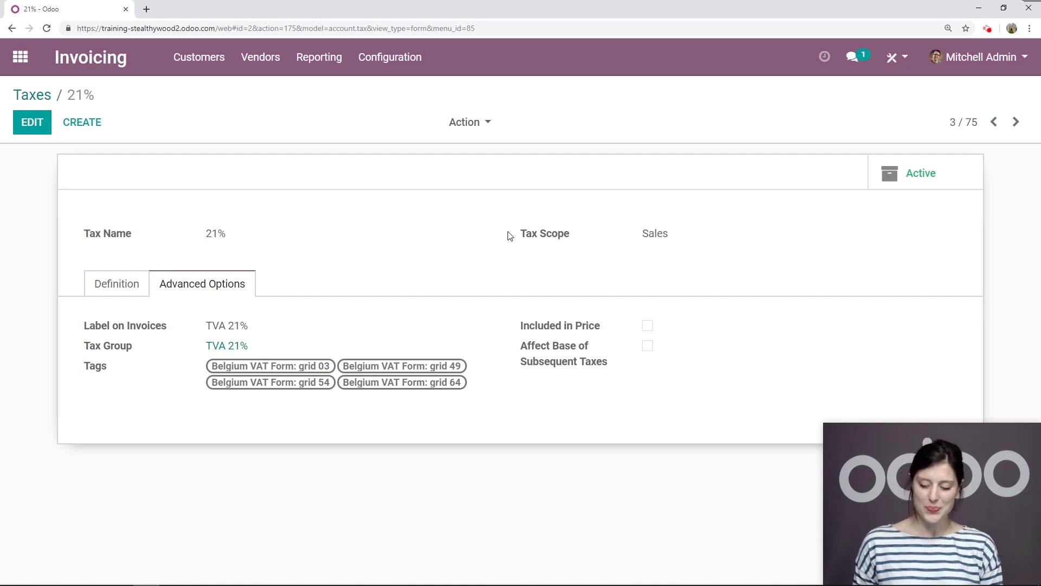
Step: Create a new product from the Customers > Products list, which defaults to 21% customer tax
click(212, 73)
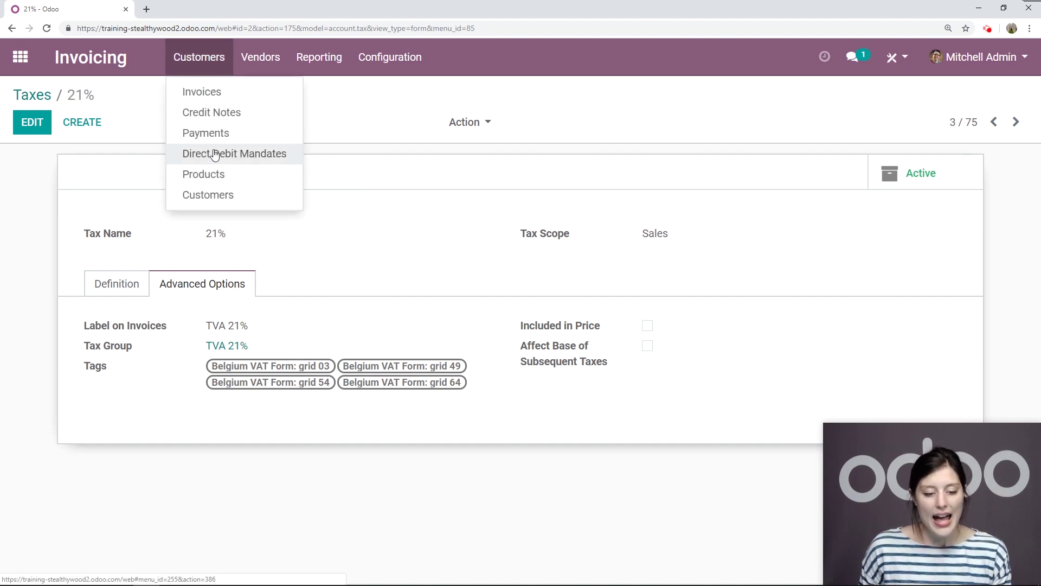
click(212, 174)
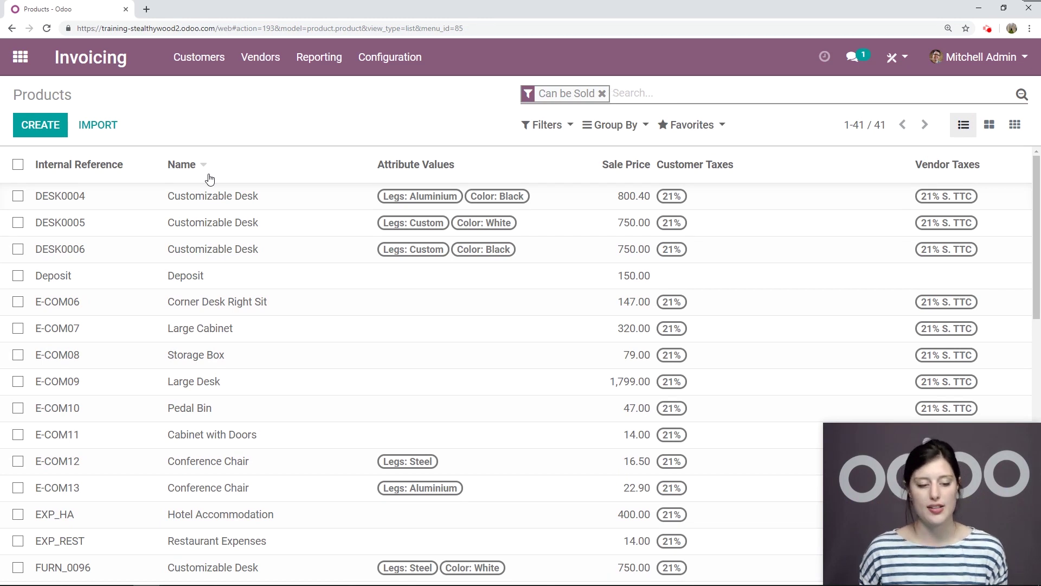
click(40, 124)
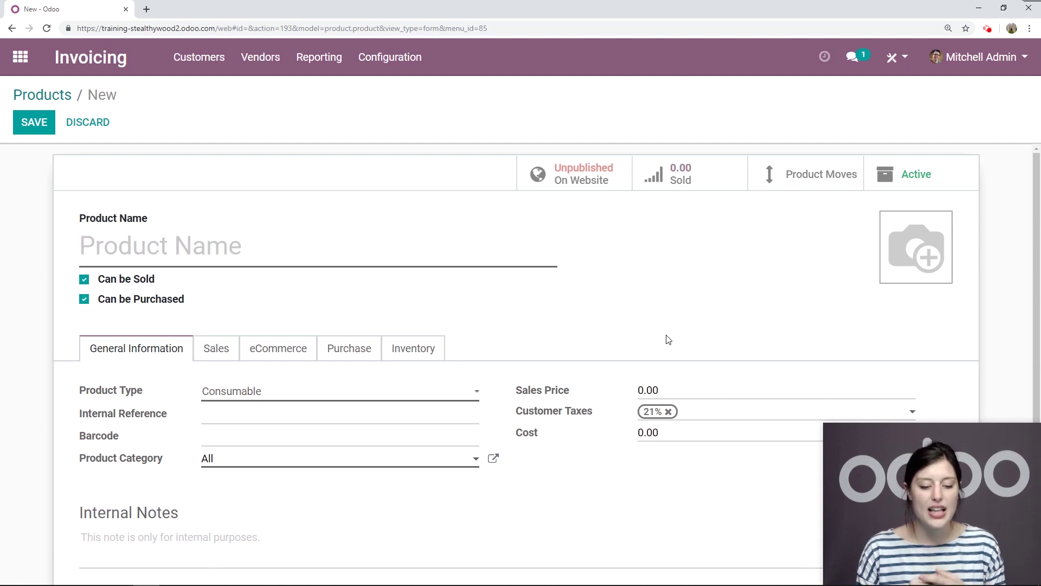
Step: Name the product 'Unique design by Edoardo' and replace its 21% customer tax with 6%
text(Un)
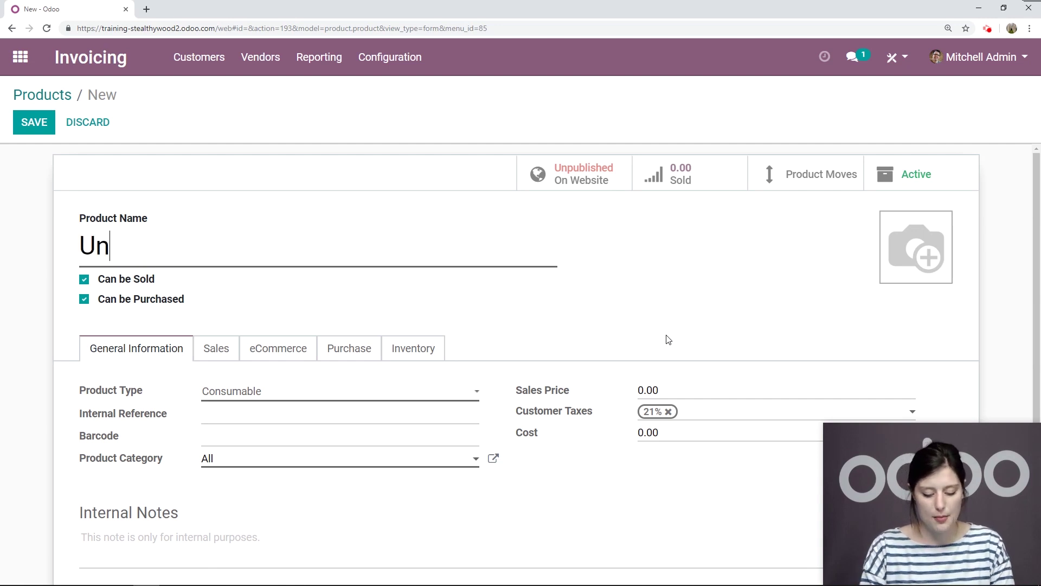
text(ique design )
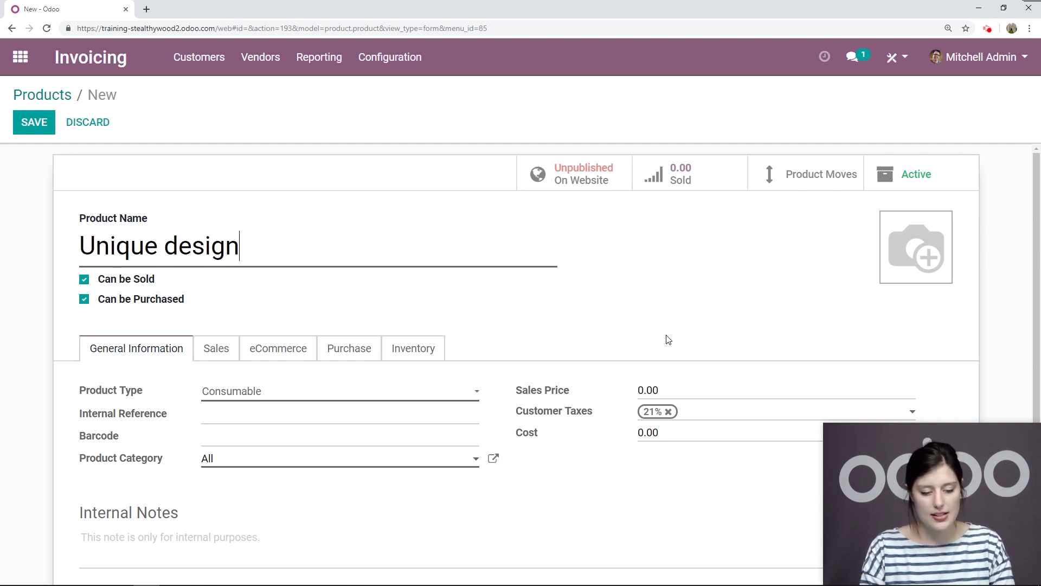
text(by Edoardo)
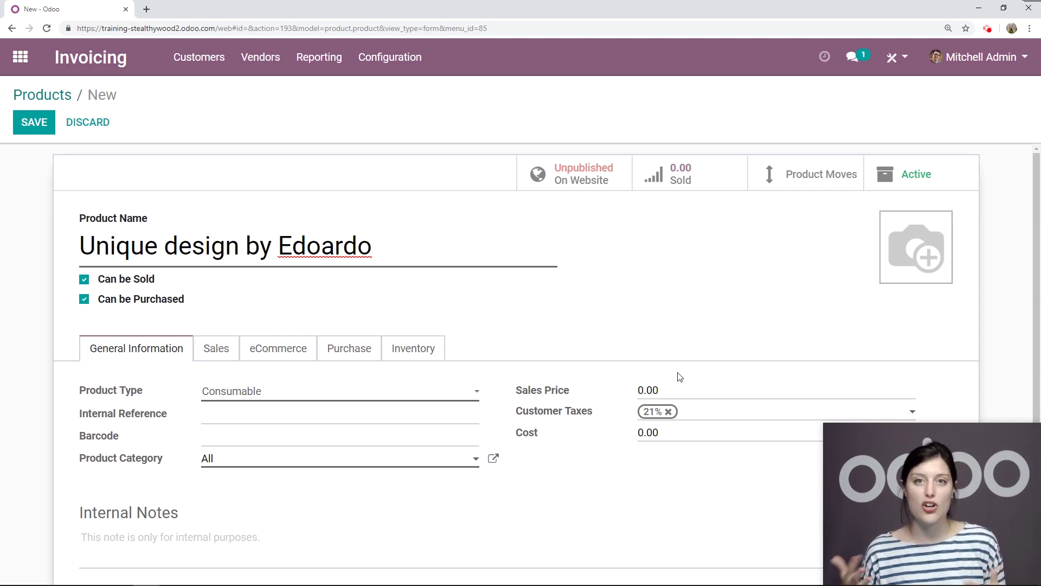
click(668, 411)
text(6)
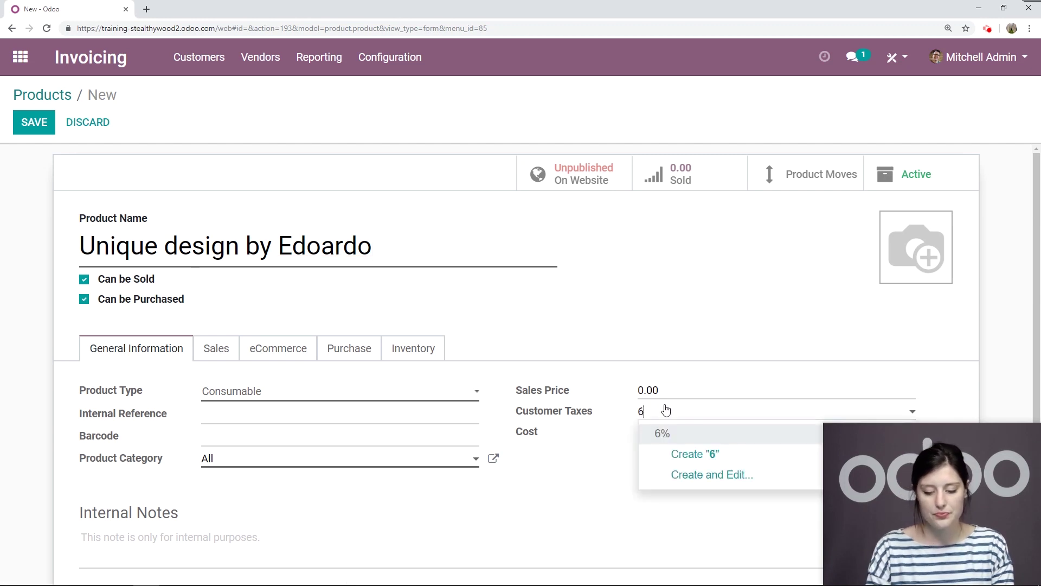
click(654, 438)
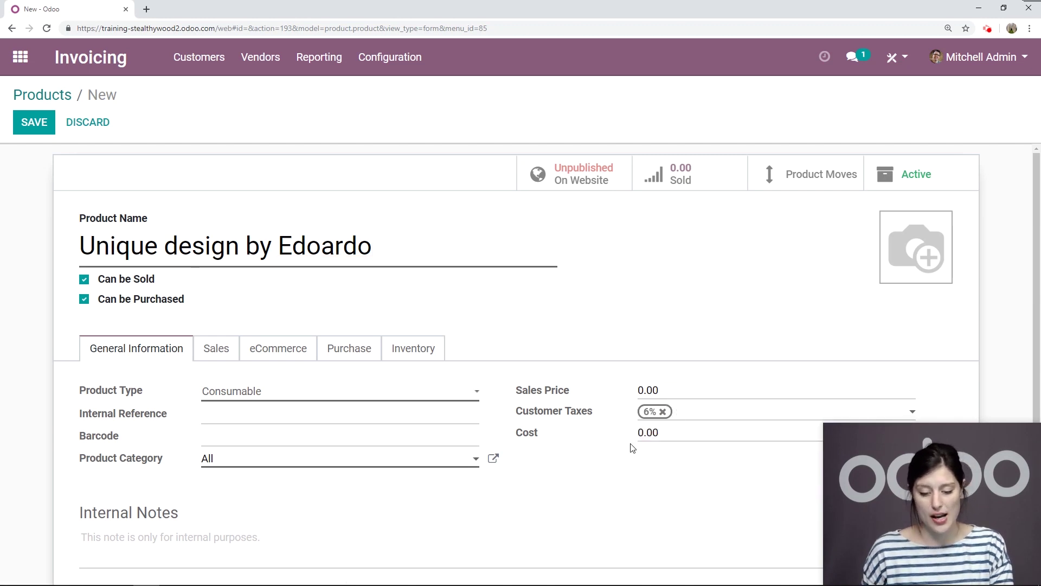
Step: Make it a Storable Product that cannot be purchased, and save it
click(426, 395)
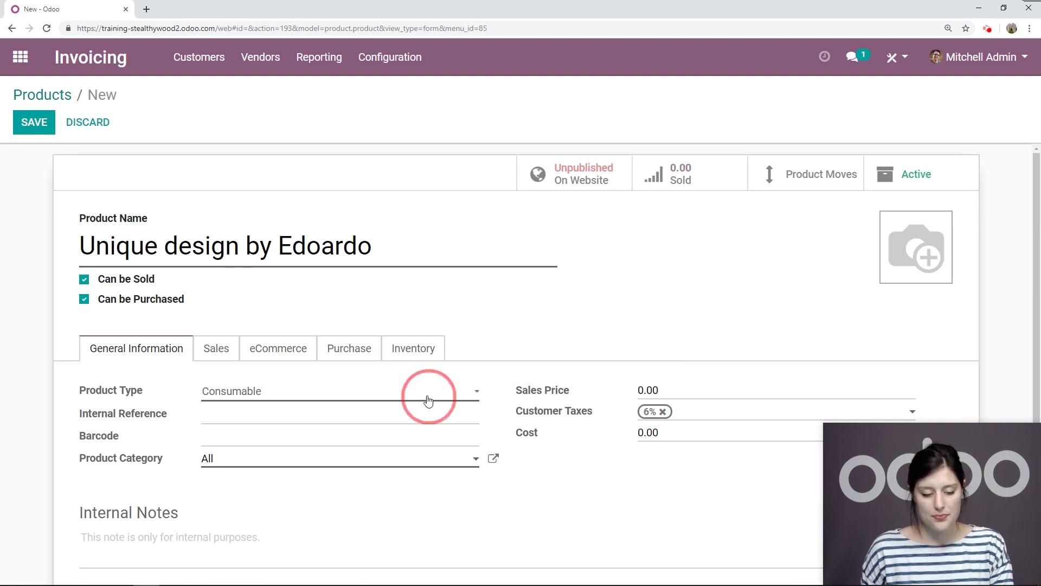
click(232, 434)
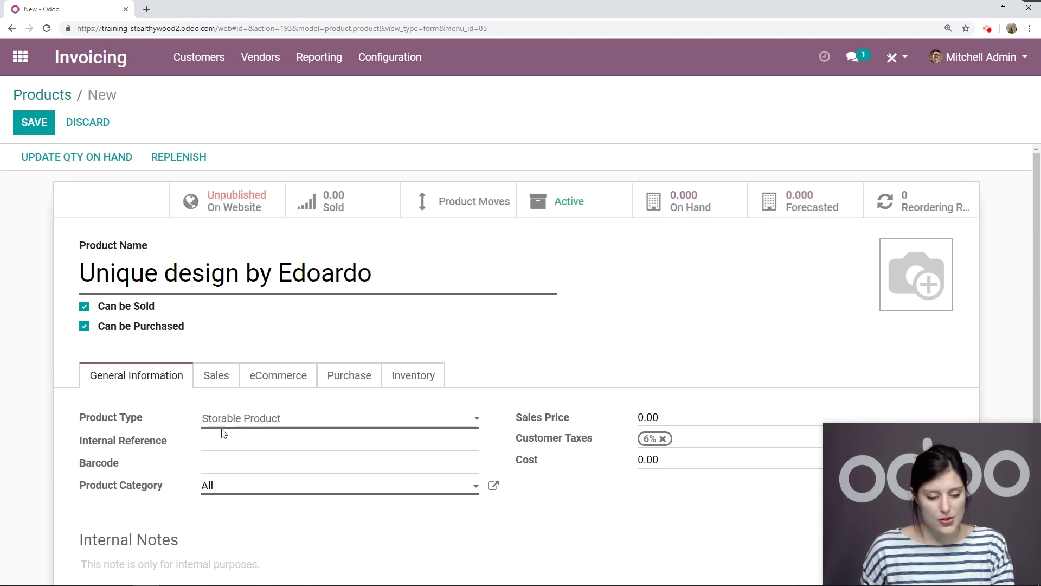
click(84, 326)
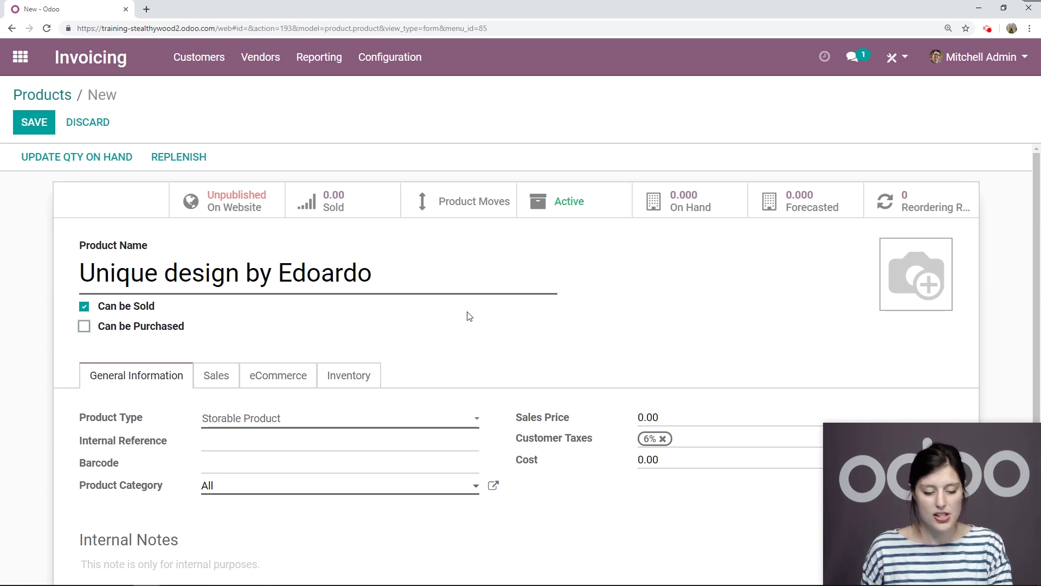
click(45, 126)
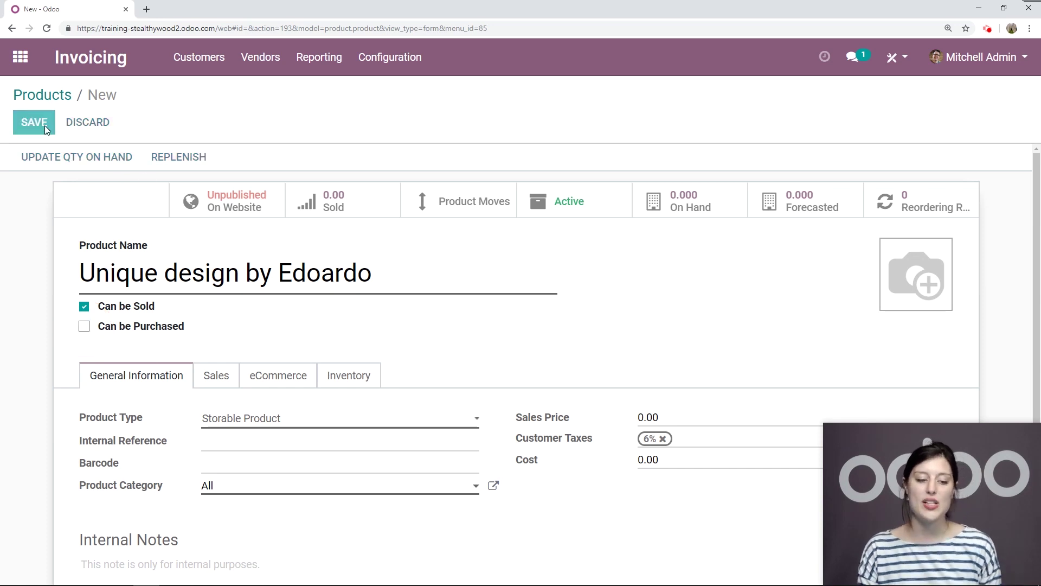
Step: Set the product's sales price to 1250 (1,250.00 €) and save
click(46, 130)
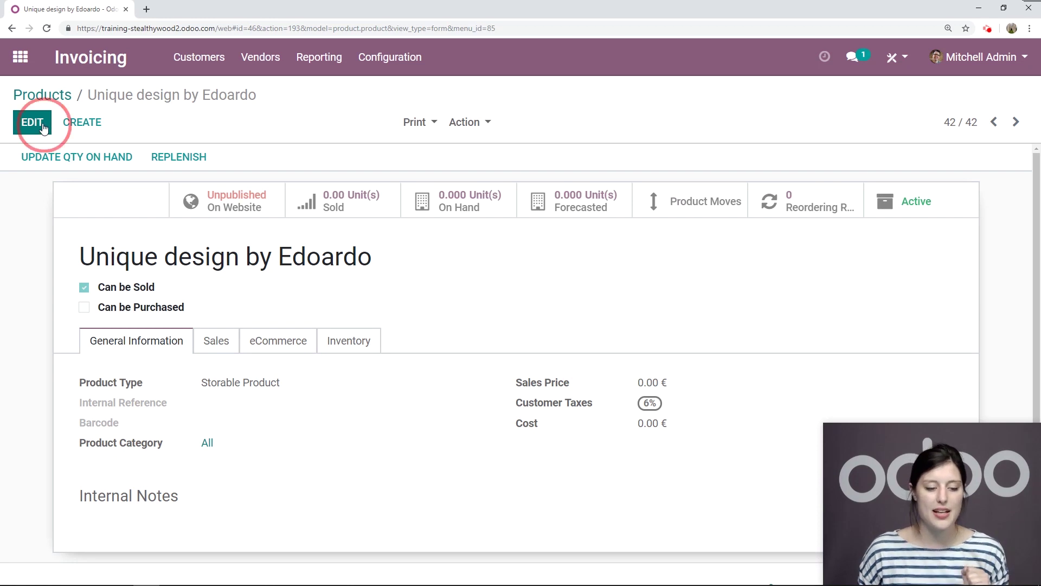
click(667, 402)
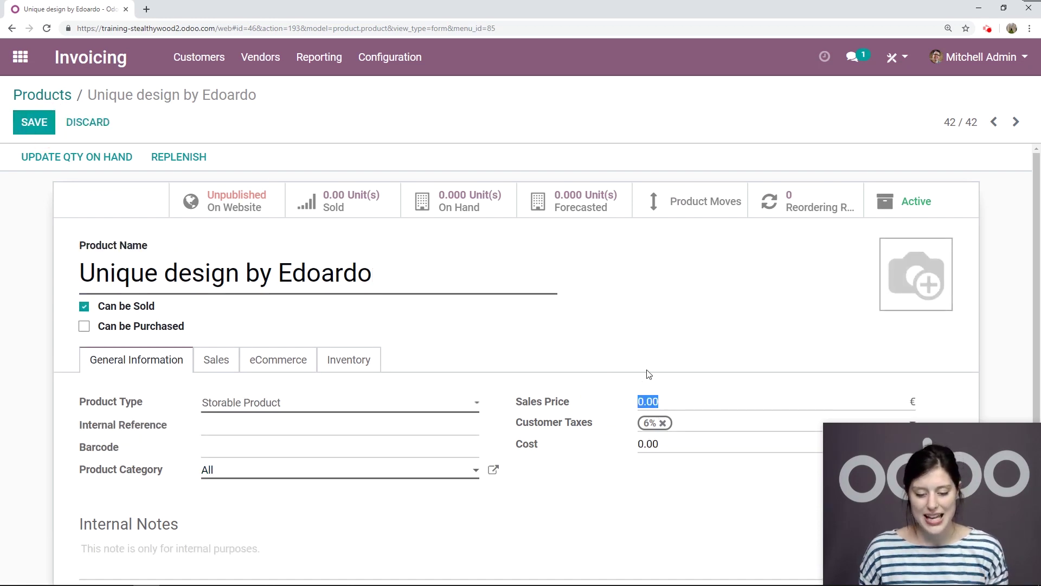
text(1250)
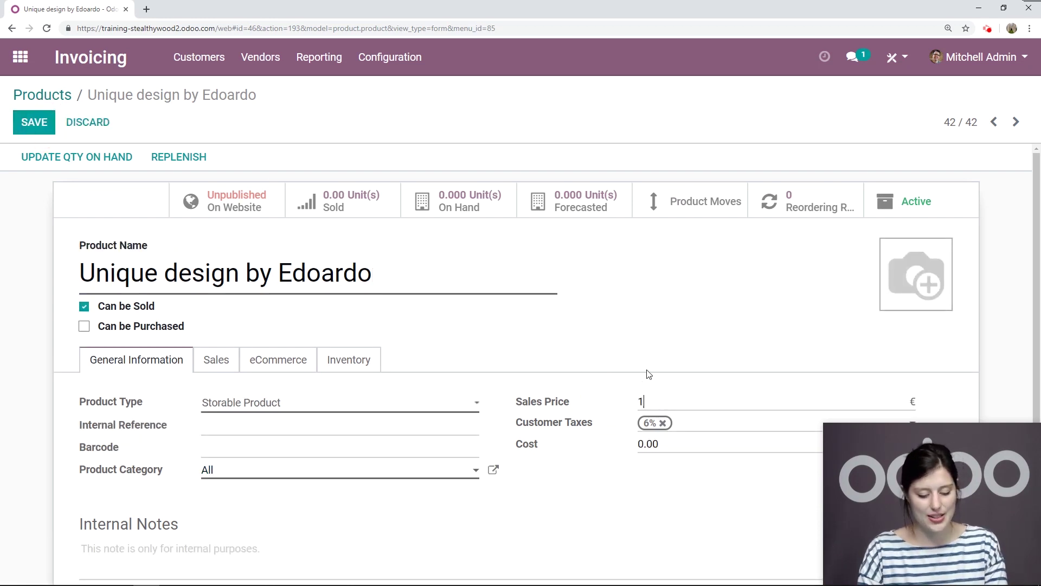
click(33, 122)
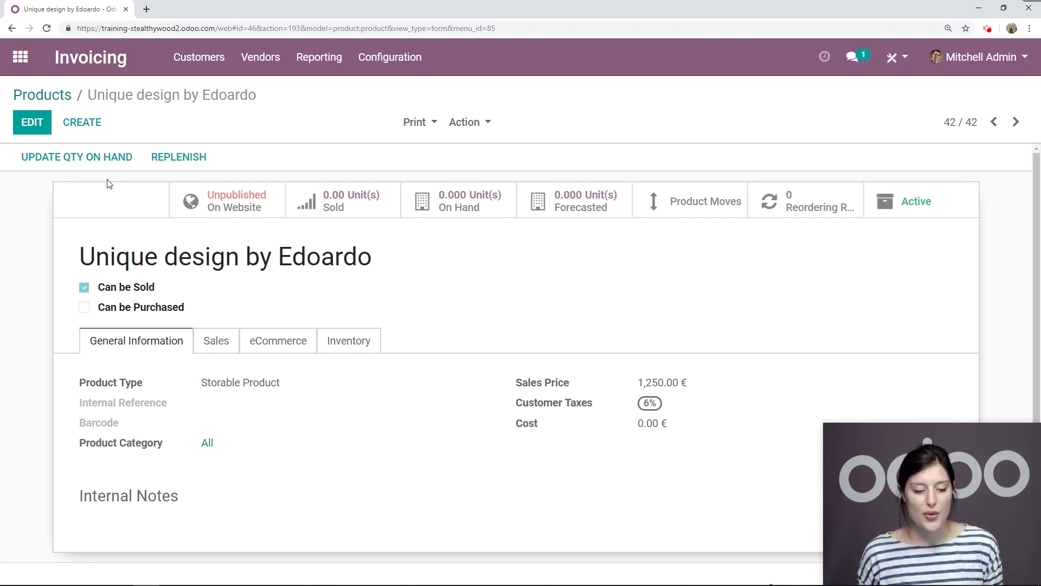
Step: Create a new customer invoice with Fantasio Motors as the customer
click(205, 65)
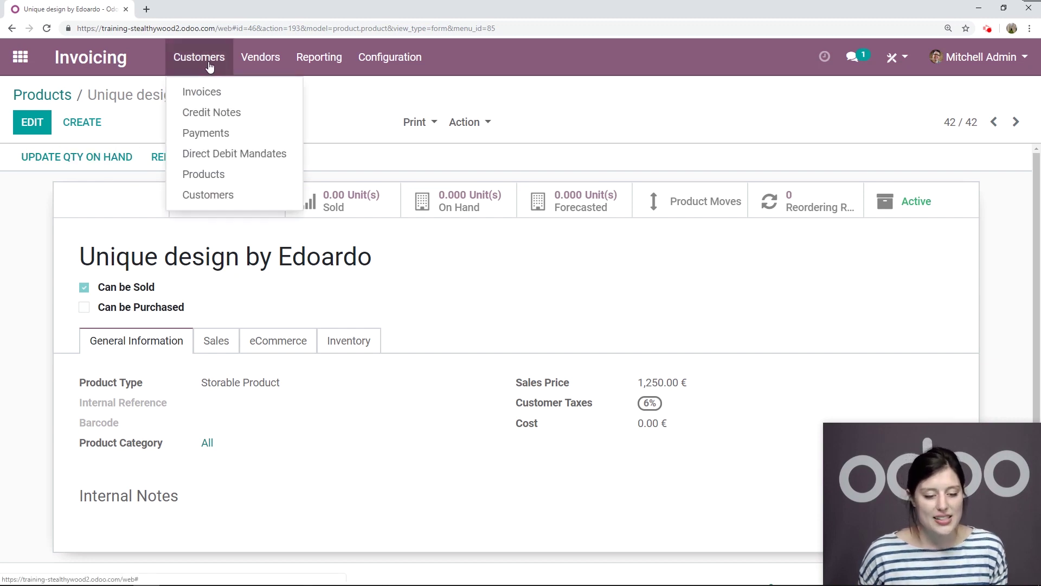
click(197, 98)
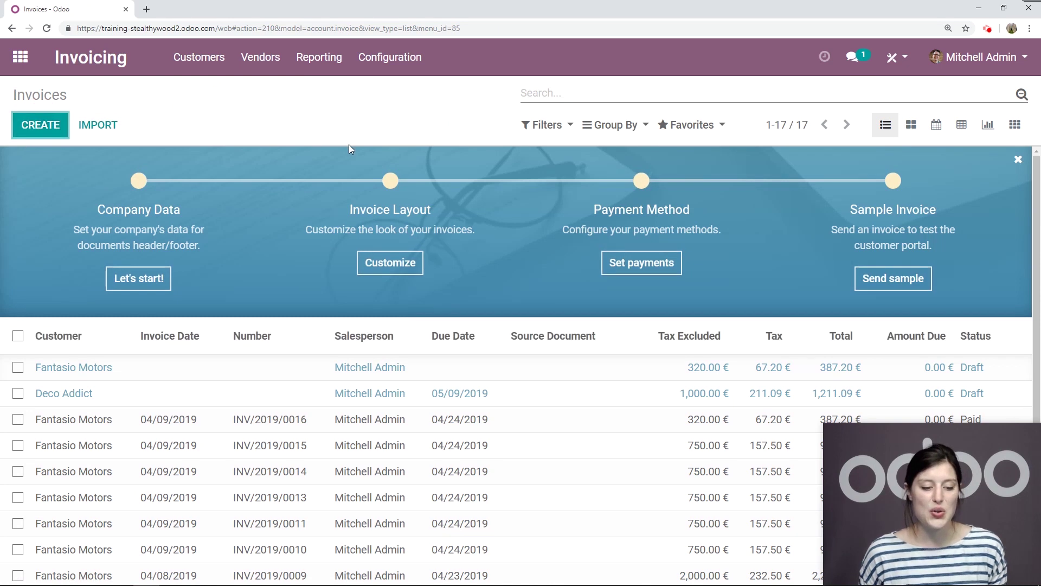
key(alt+c)
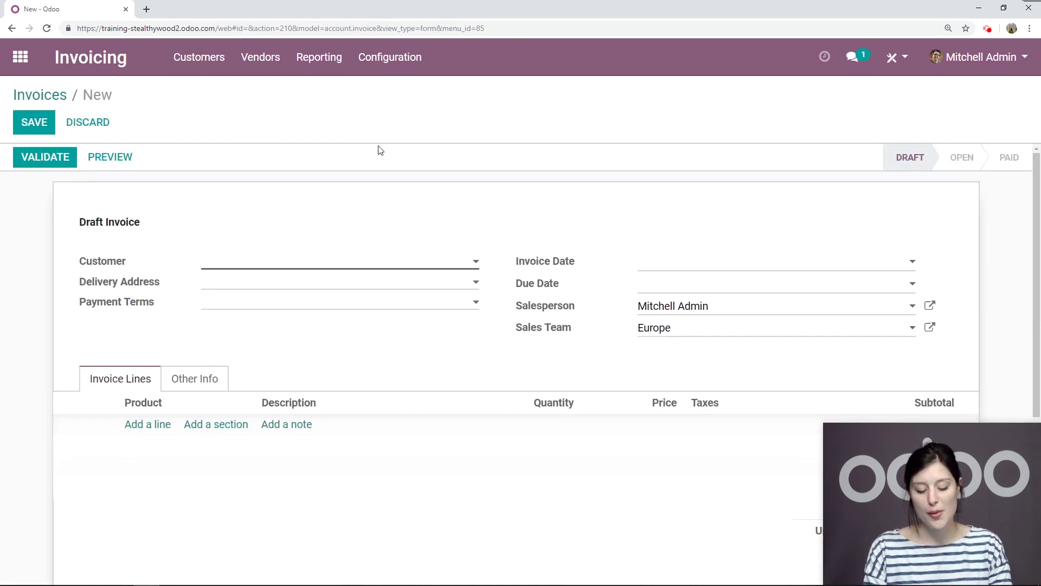
text(fan)
key(Return)
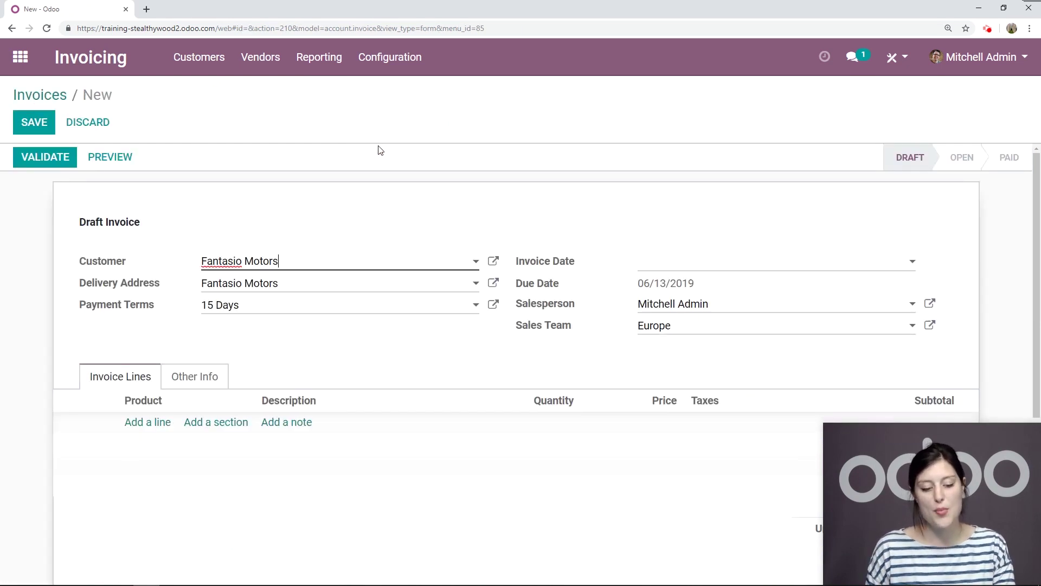
Step: Add an invoice line for Unique design by Edoardo at 1,250.00 € with 6% tax
click(158, 422)
text(uni)
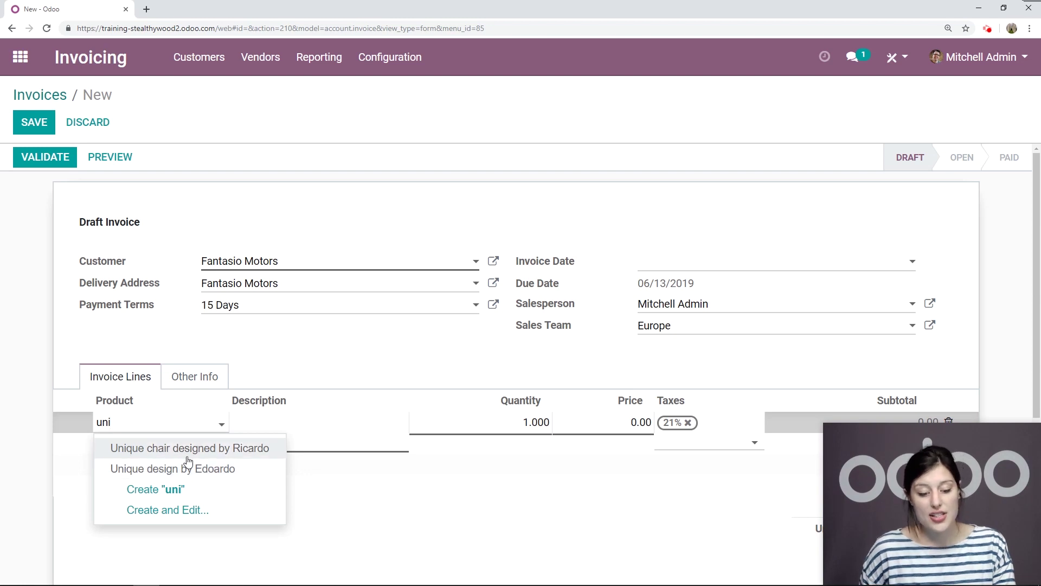
click(220, 468)
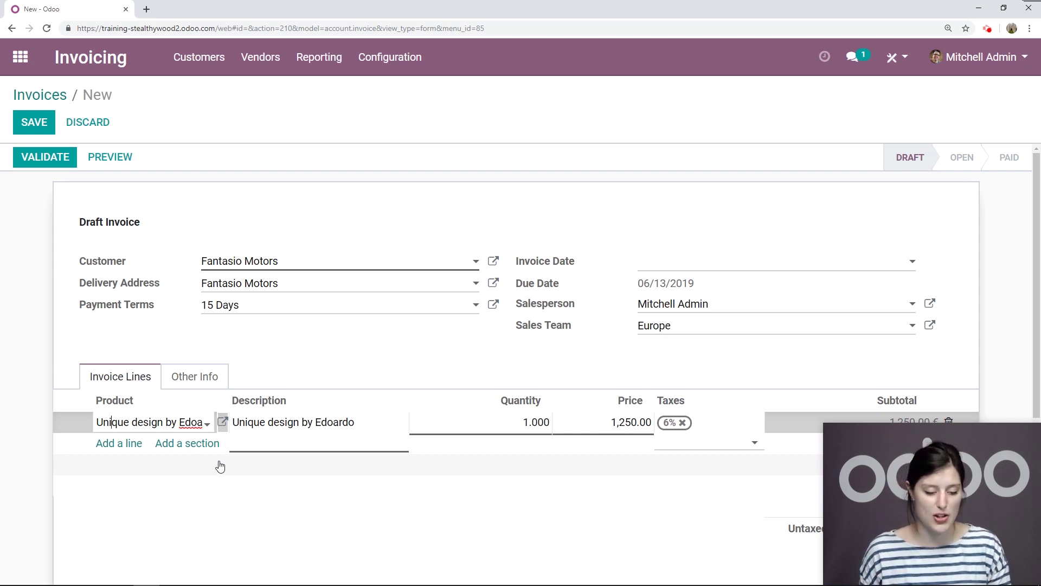
scroll(575, 342, down, 1)
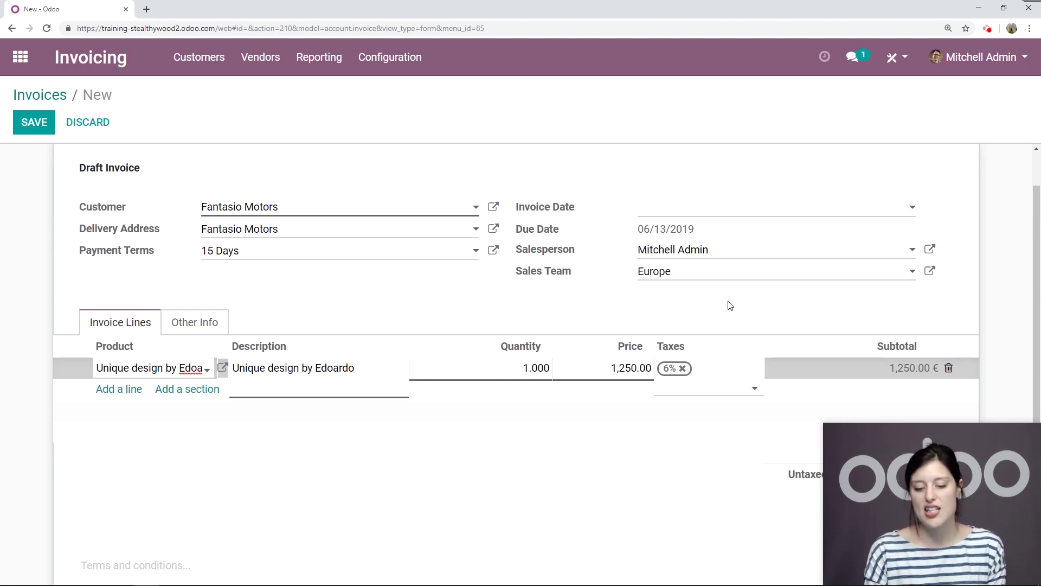
Step: Add a [E-COM07] Large Cabinet line at 320.00 € with 21% tax, making 1,570.00 € untaxed
click(119, 388)
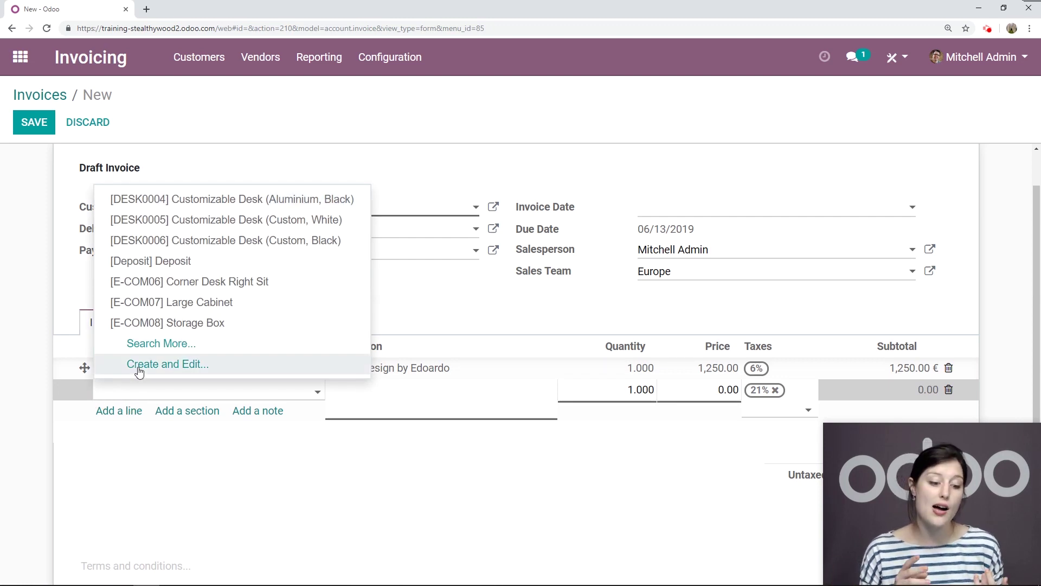
click(199, 302)
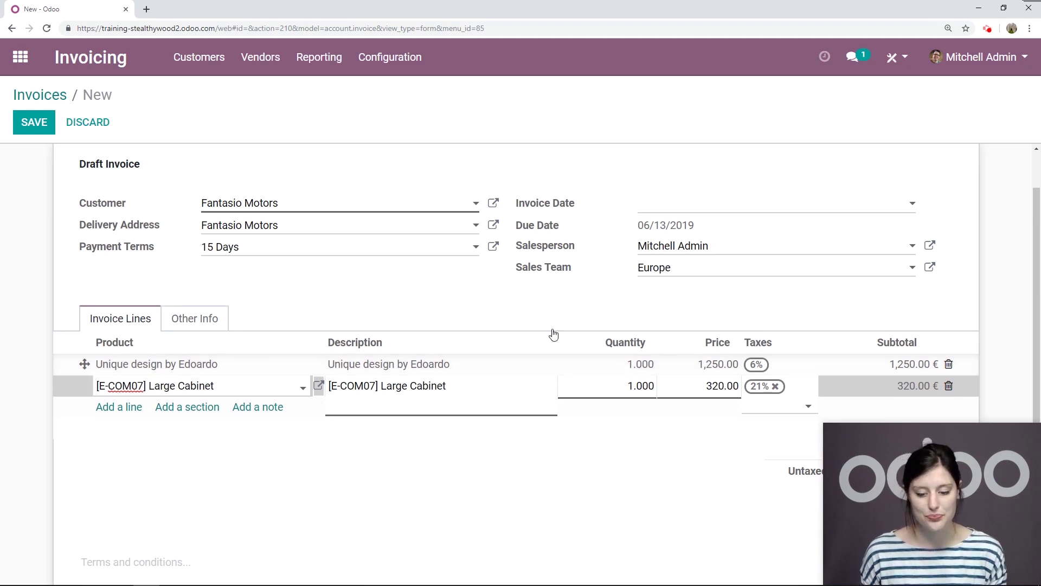
scroll(434, 309, down, 1)
Step: Save the invoice and review the Other Info tax table: 67.20 € at 21%, 75.00 € at 6%
click(38, 122)
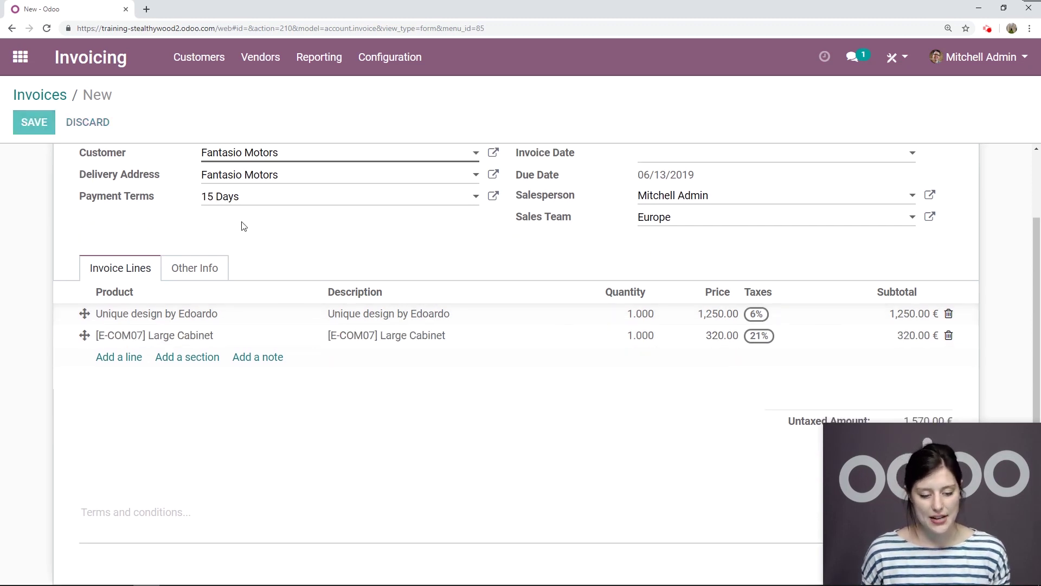
click(198, 291)
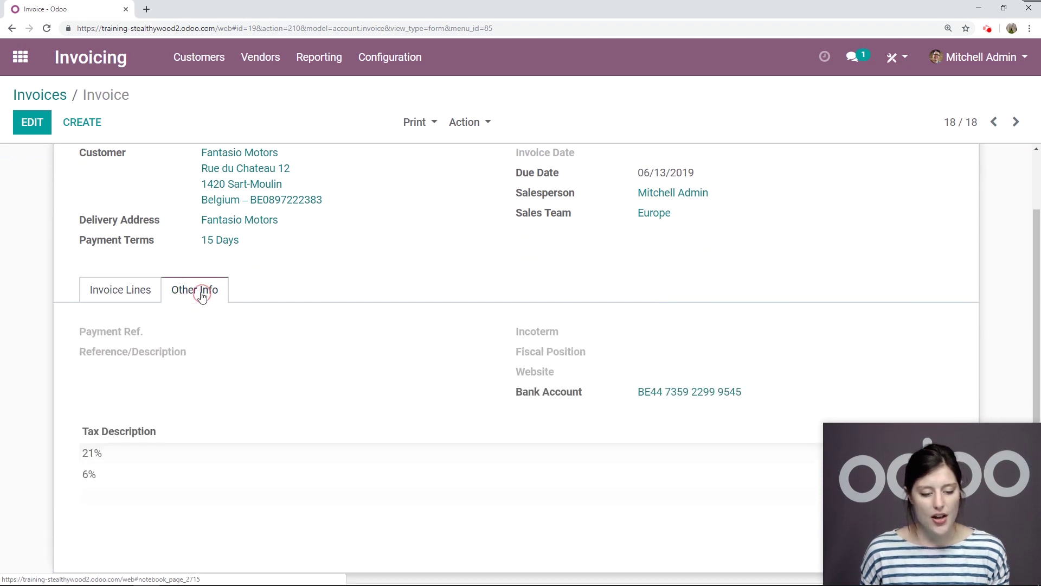
scroll(367, 283, down, 3)
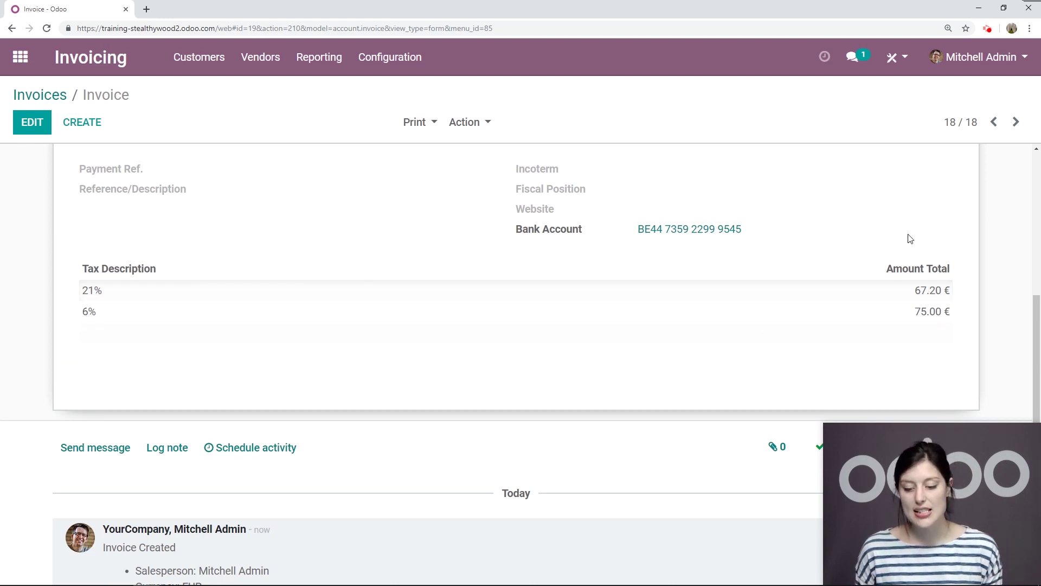
scroll(116, 282, up, 5)
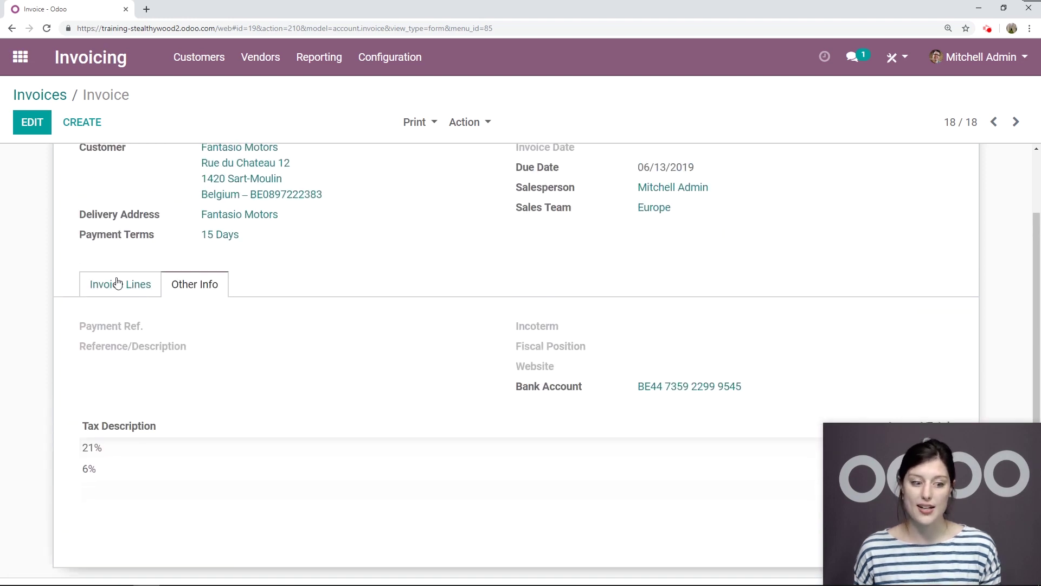
Step: Preview the draft invoice in the customer portal, checking the 1,570.00 € subtotal and 1,712.20 € total
click(101, 163)
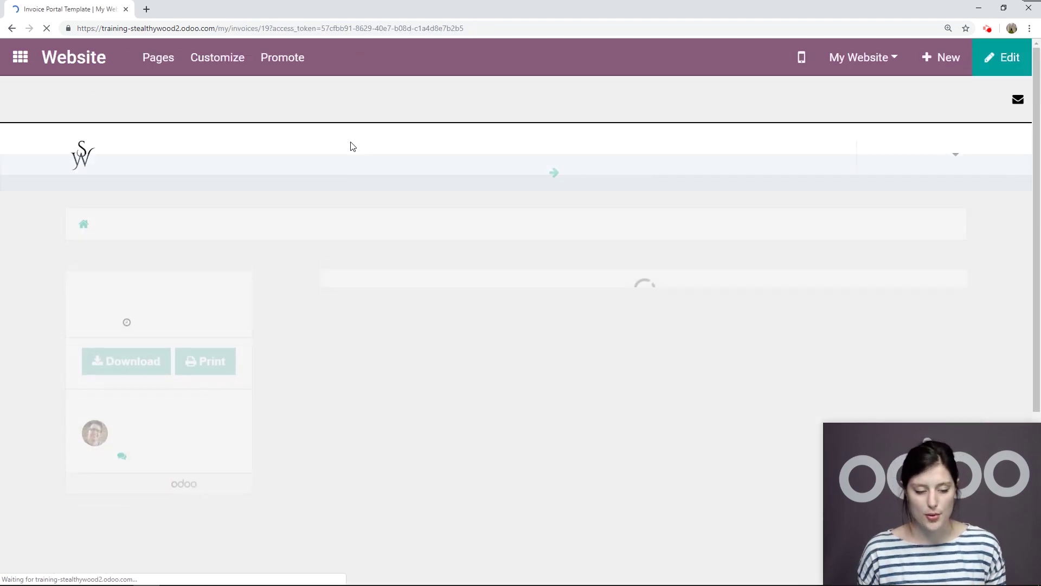
scroll(802, 230, down, 7)
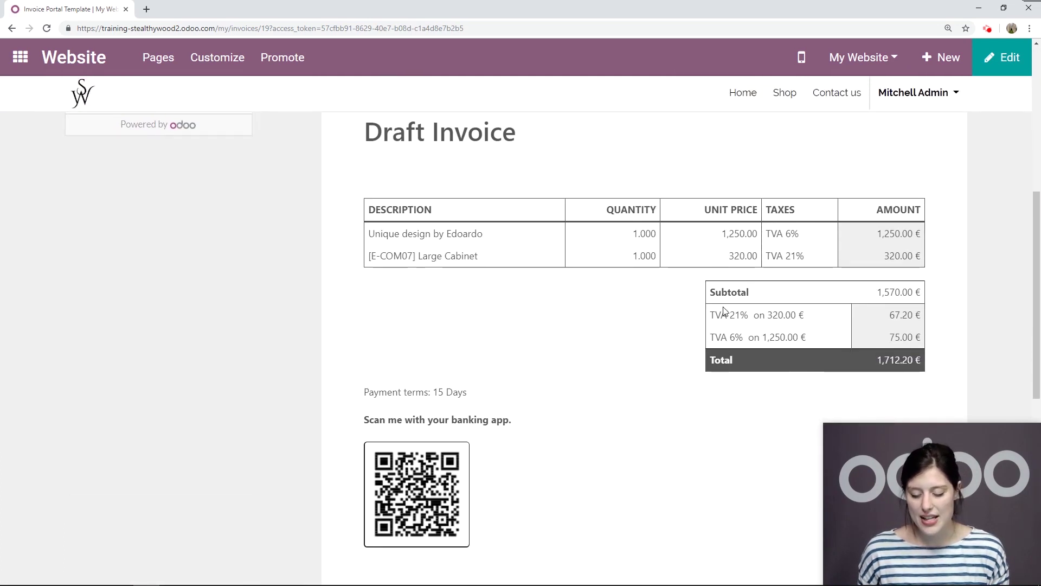
scroll(919, 274, up, 1)
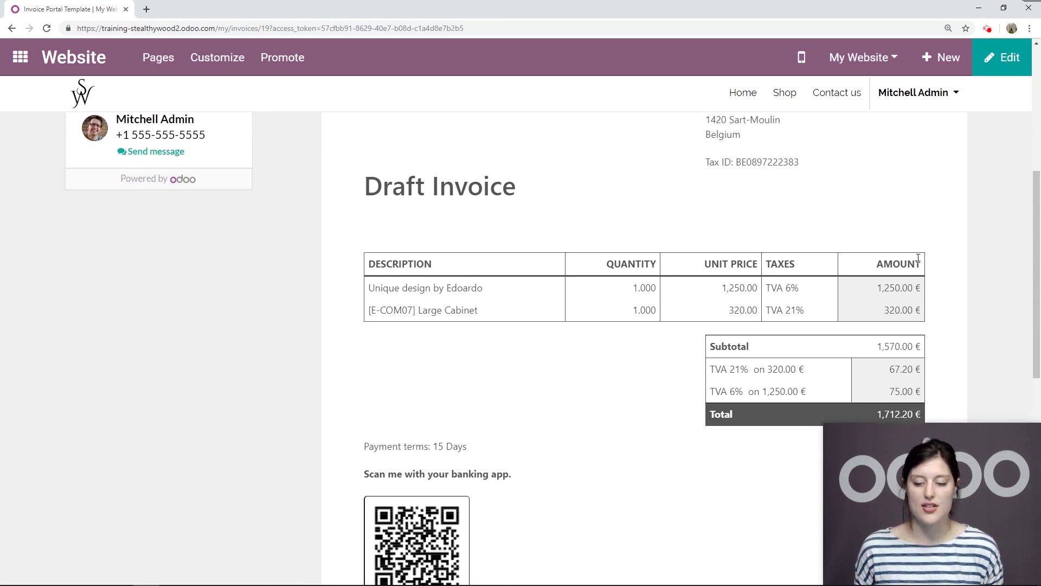
scroll(929, 252, down, 2)
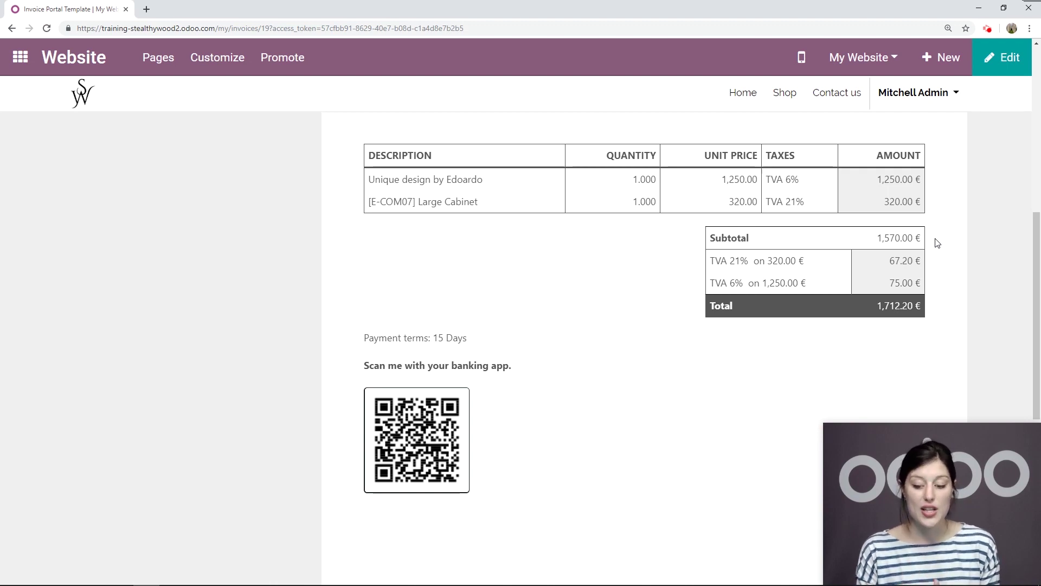
scroll(454, 244, up, 7)
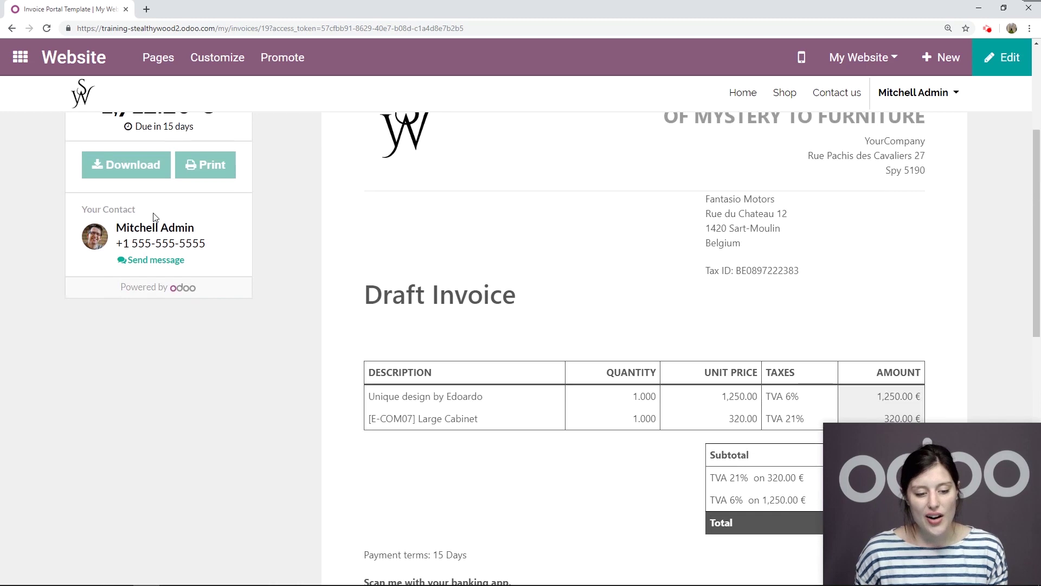